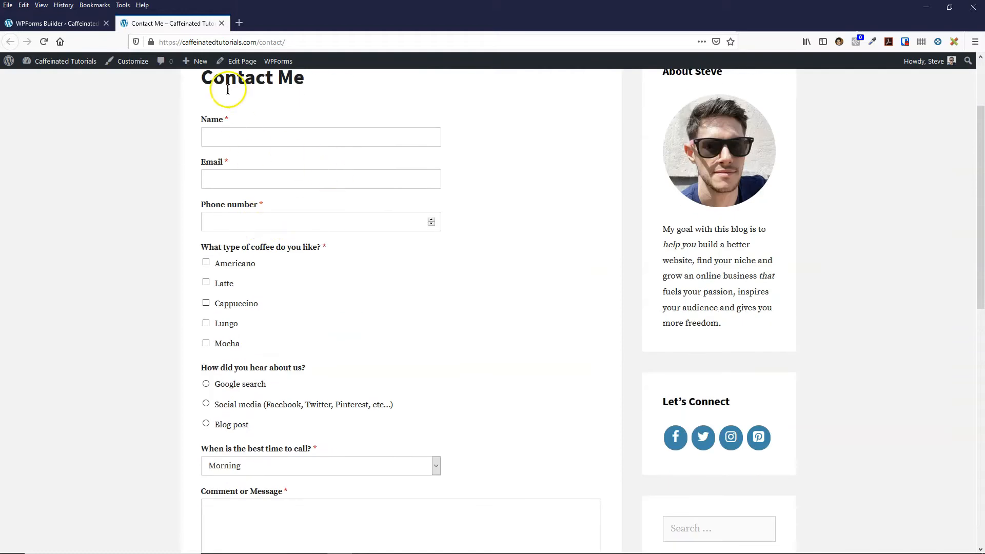
- Examine the contact page's form and the field types available in the form builder
scroll(281, 378, "down", 5)
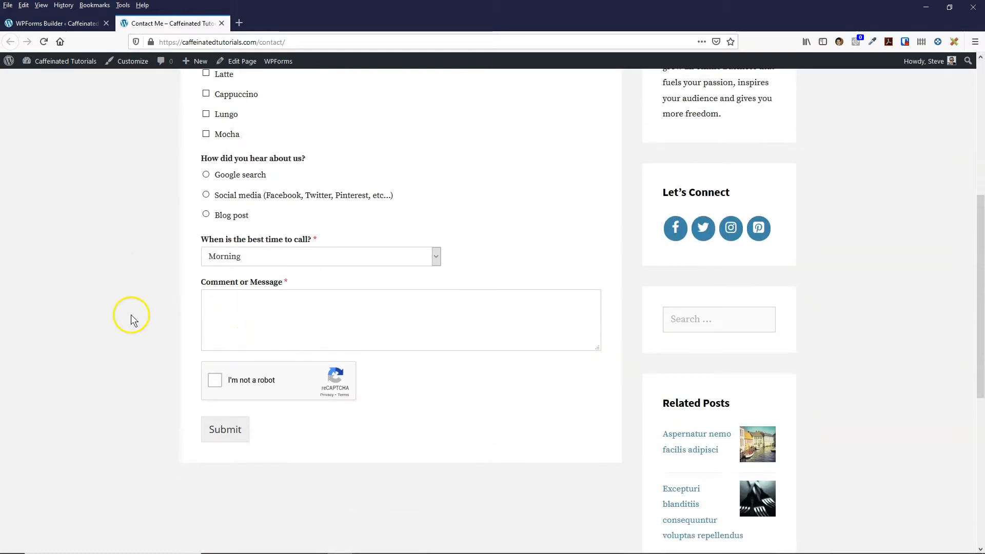
scroll(207, 132, "up", 6)
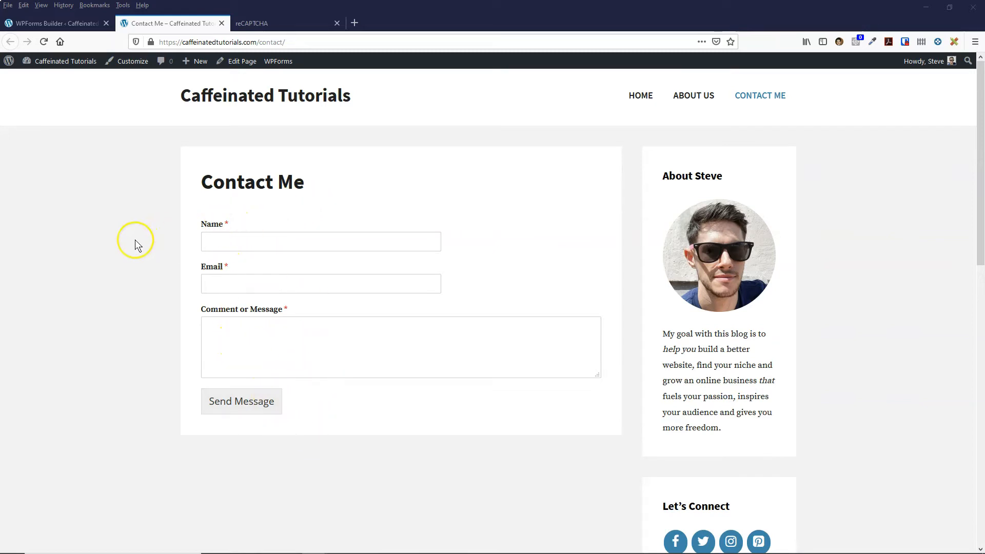
left_click(81, 24)
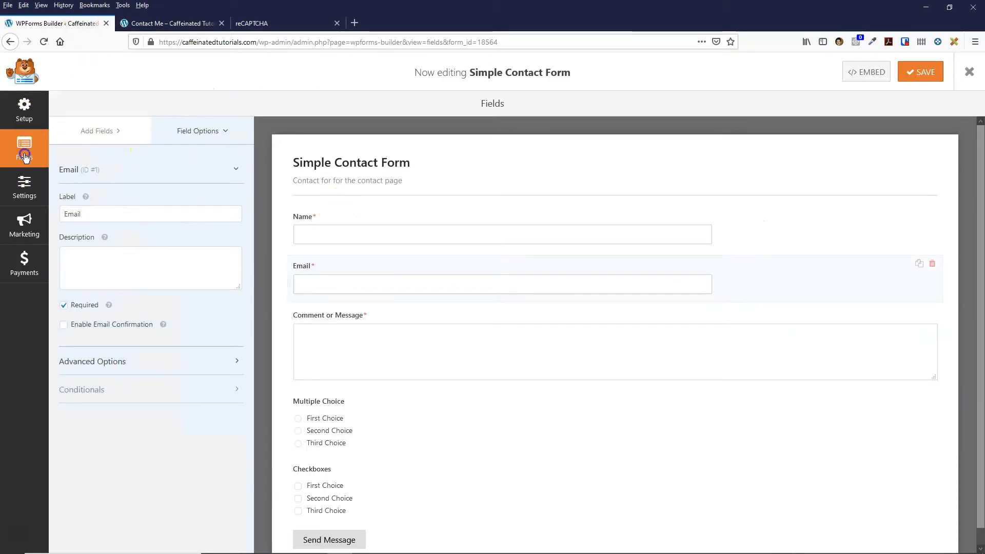
left_click(97, 131)
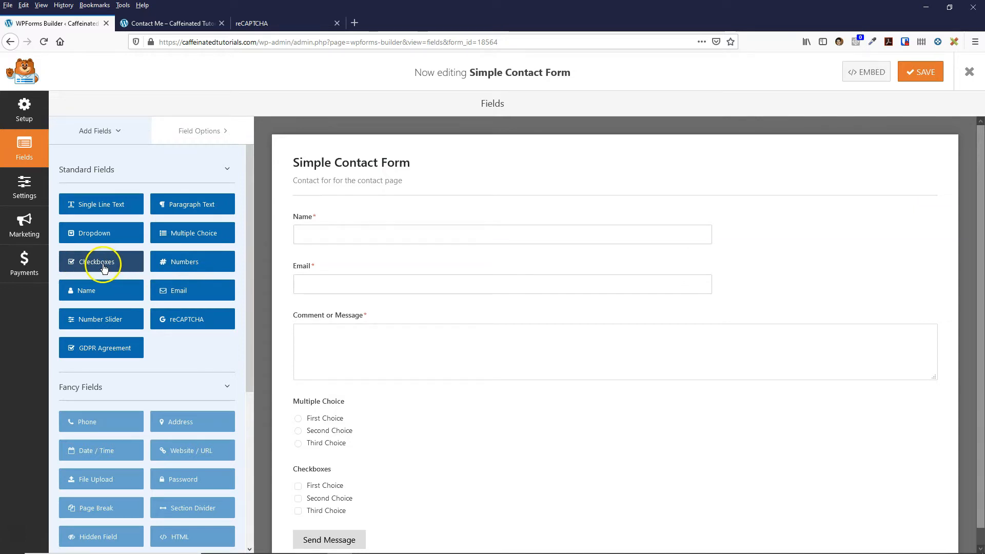
scroll(316, 400, "down", 1)
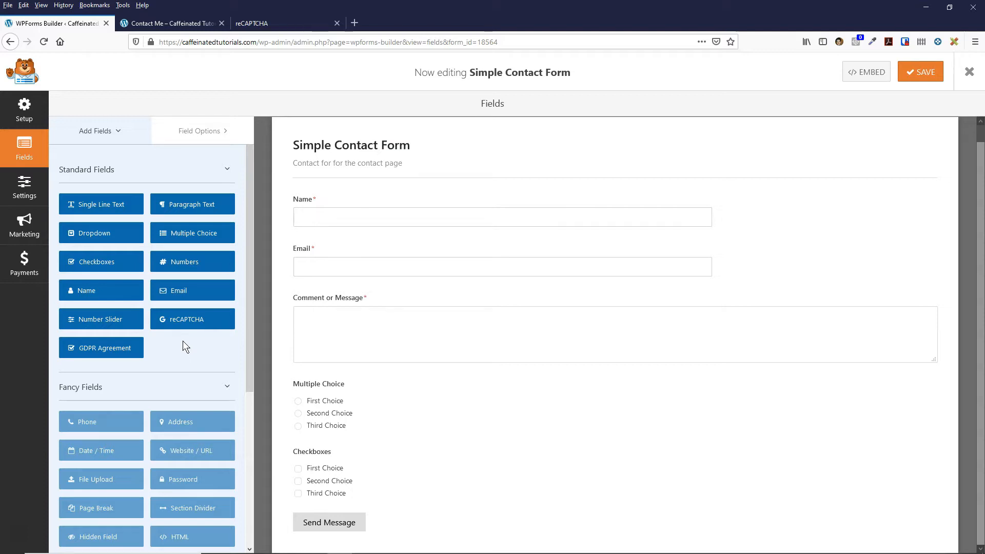
key("ctrl+Tab")
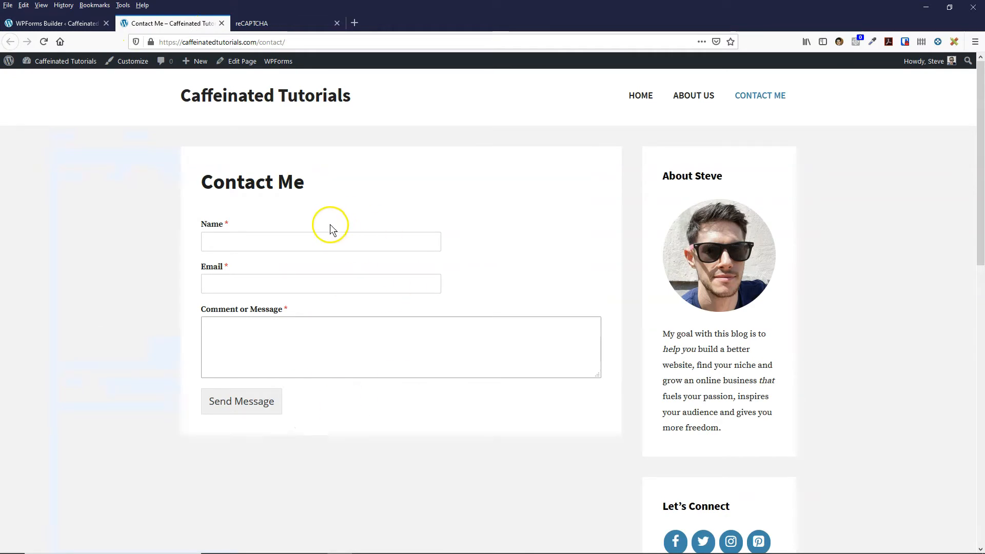
key("ctrl+shift+Tab")
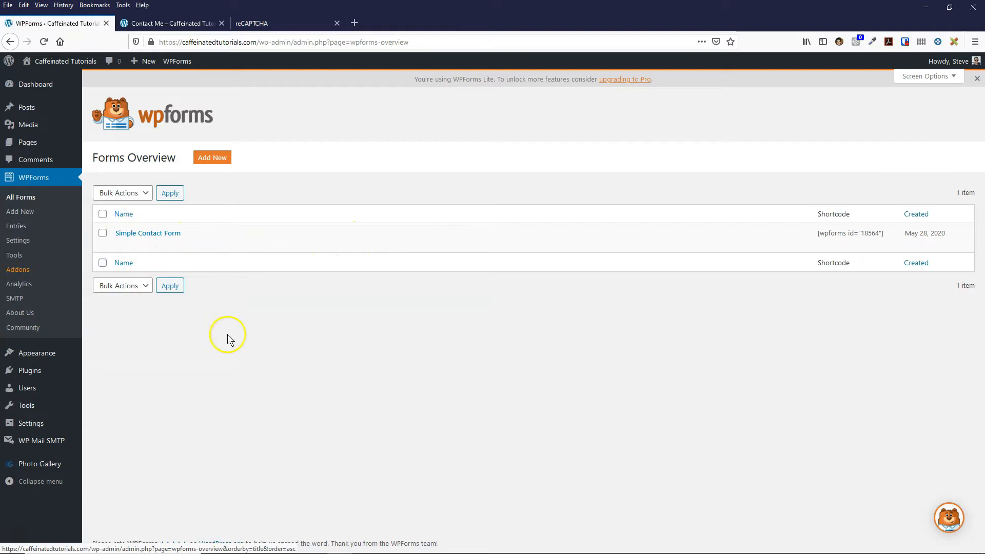
- Create a new form from the Simple Contact Form template
mouse_move(129, 242)
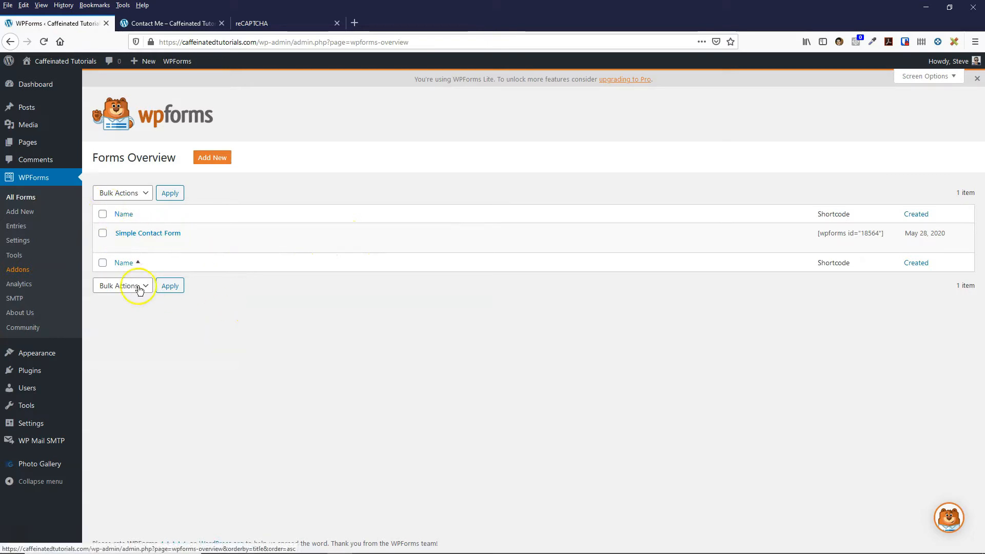
left_click(217, 165)
mouse_move(424, 272)
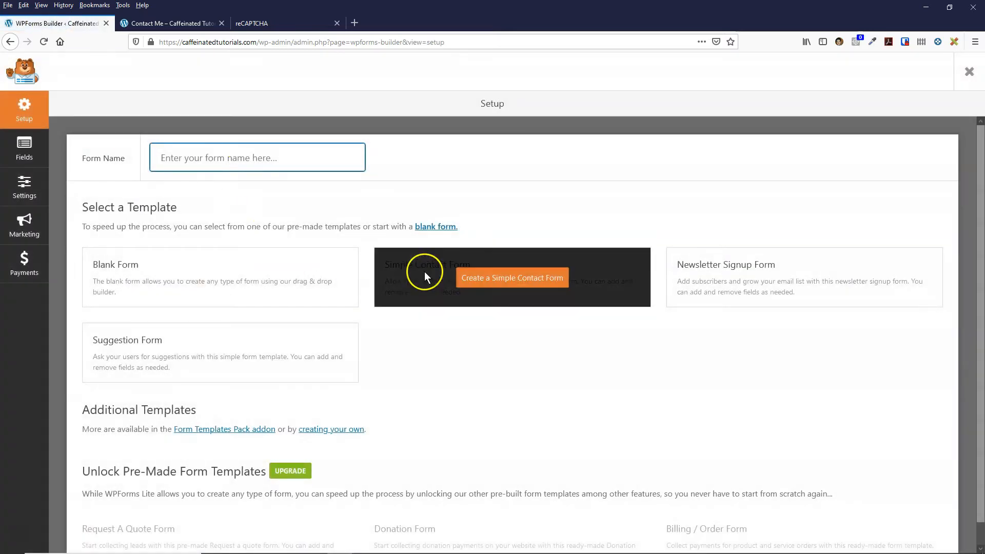
left_click(501, 282)
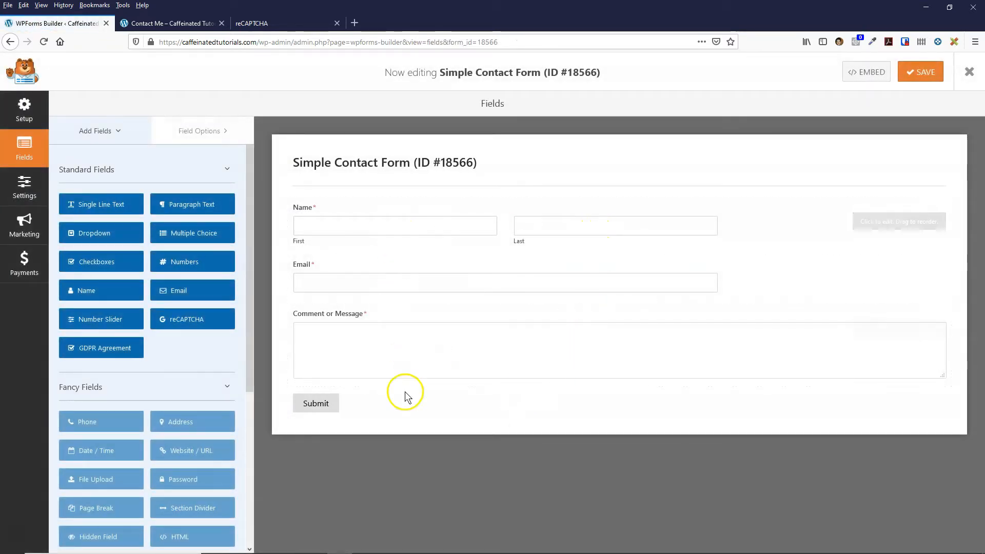
- Set the Name field's format to Simple so it uses a single input
left_click(330, 212)
left_click(71, 251)
left_click(73, 271)
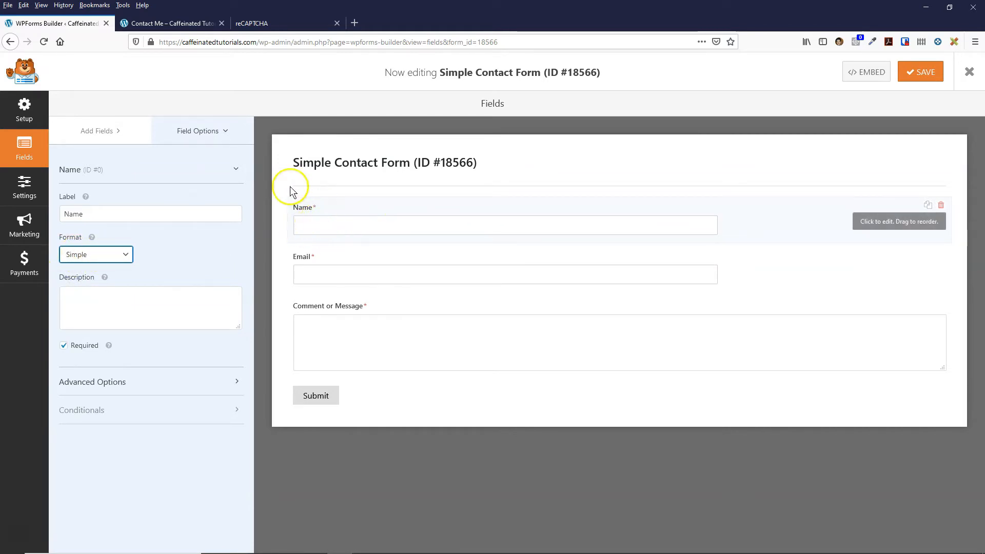
left_click(307, 159)
left_click(24, 151)
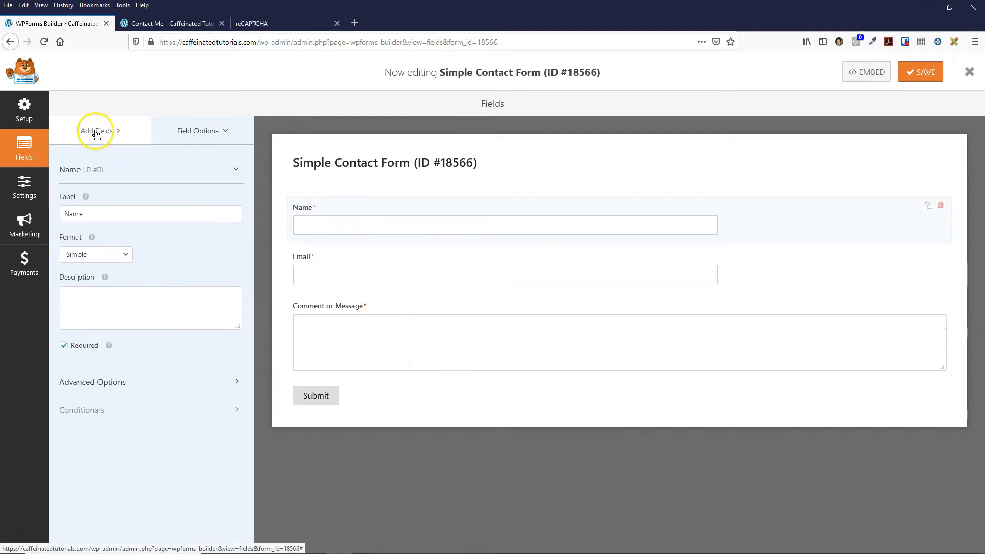
- Add Dropdown, Multiple Choice, Checkboxes and Numbers fields to the end of the form
left_click(101, 135)
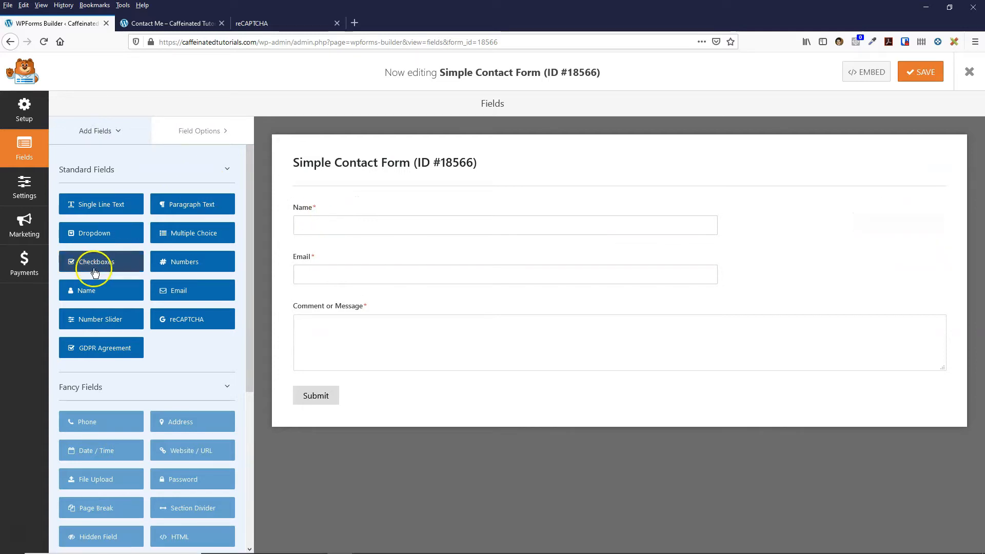
left_click(98, 234)
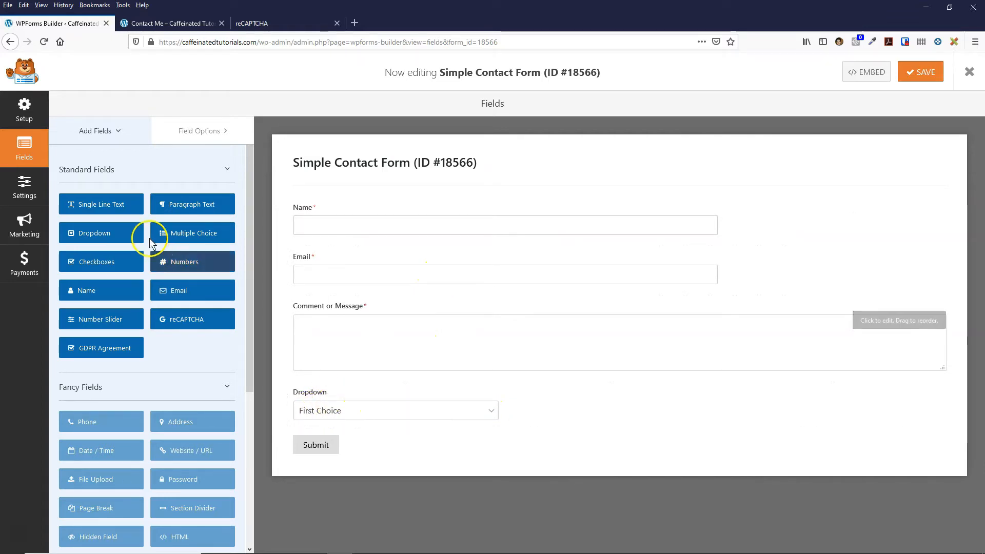
left_click(184, 235)
left_click(103, 265)
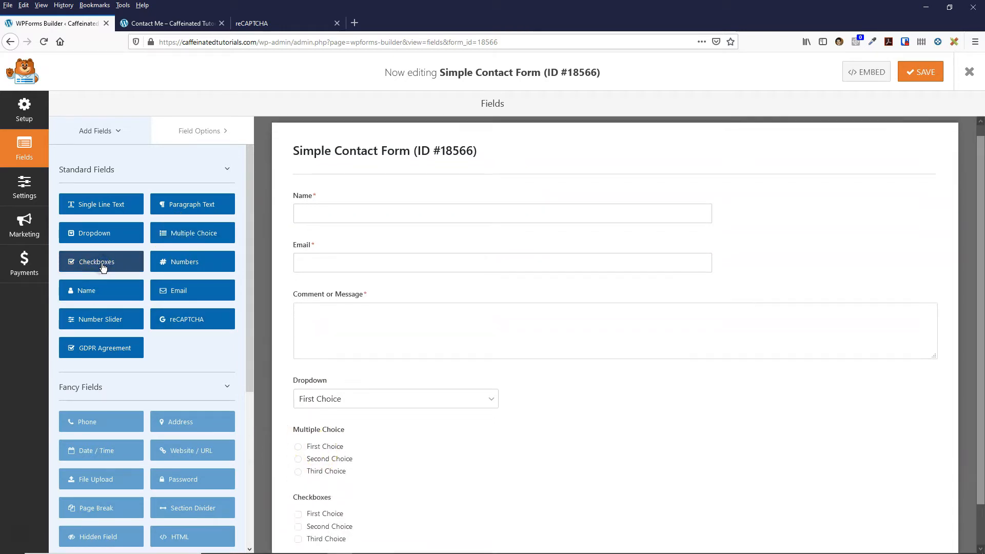
left_click(186, 263)
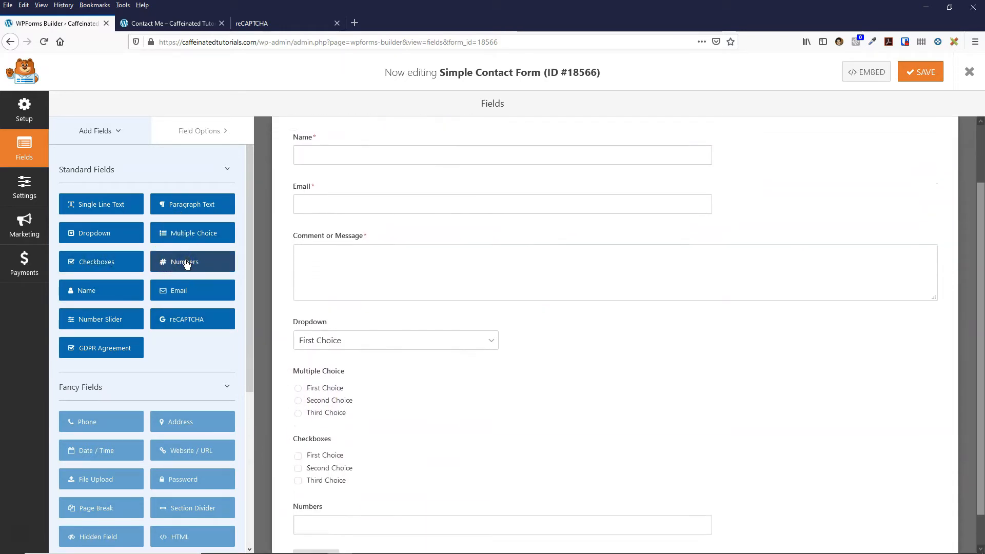
- Move the Dropdown field between the Email and Comment or Message fields
scroll(467, 462, "up", 2)
scroll(380, 375, "down", 3)
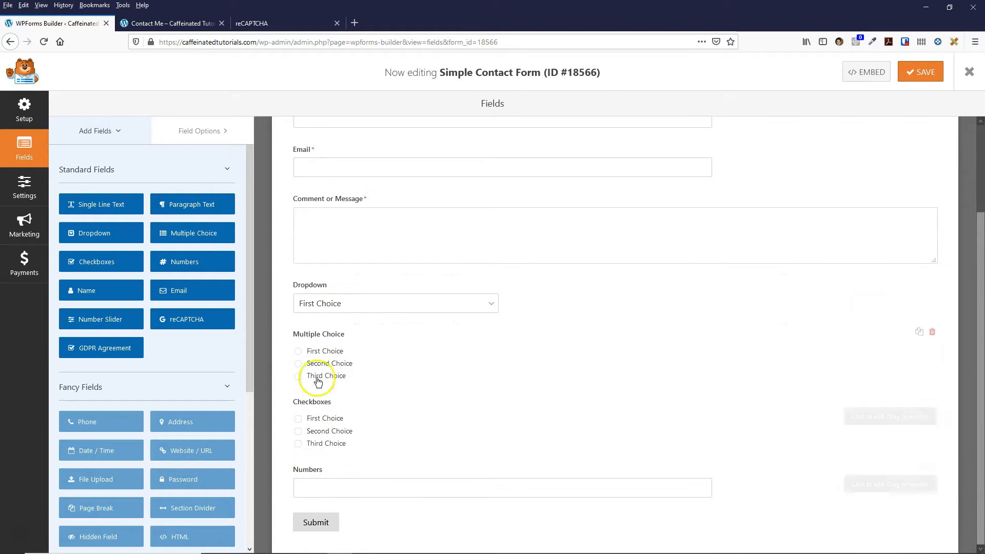
scroll(321, 398, "up", 2)
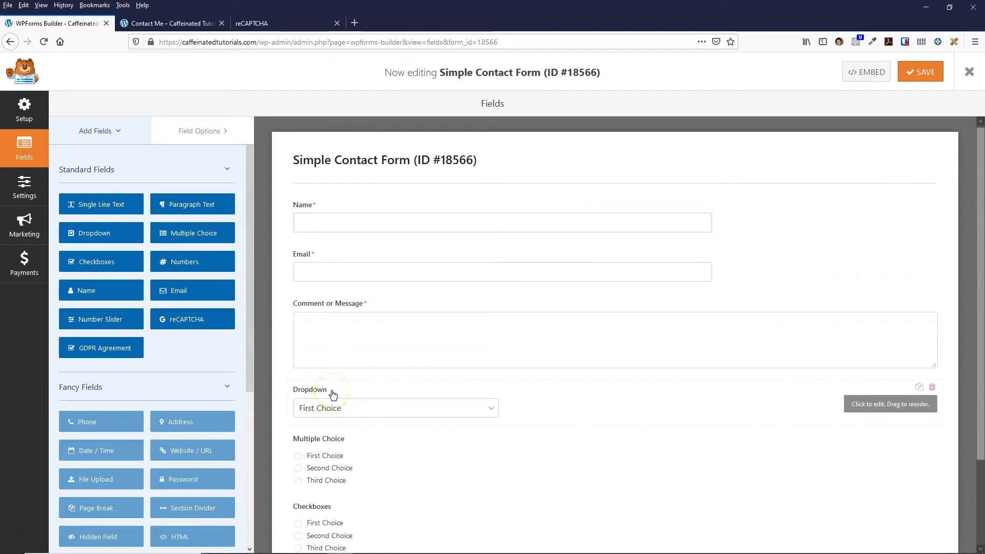
left_click(327, 394)
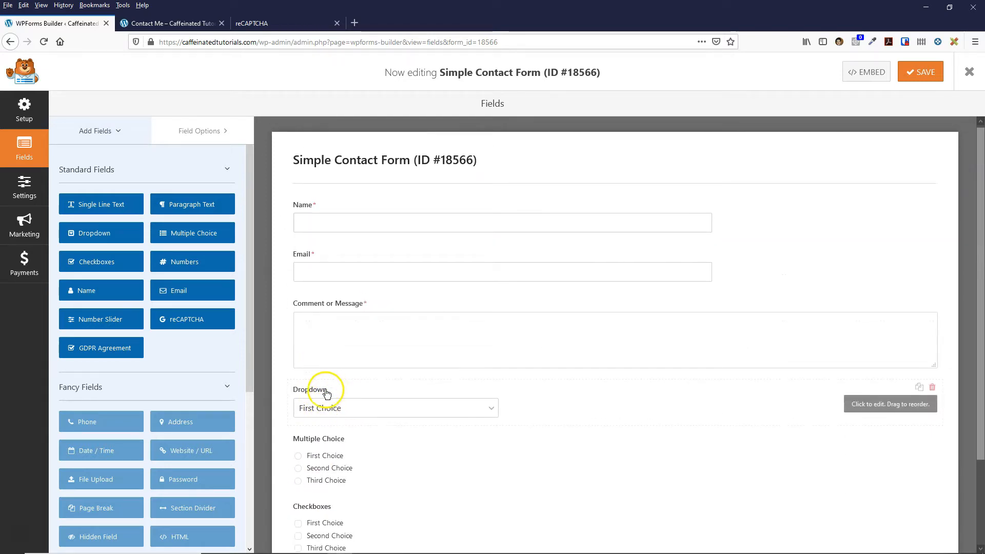
left_click_drag(336, 399, 334, 307)
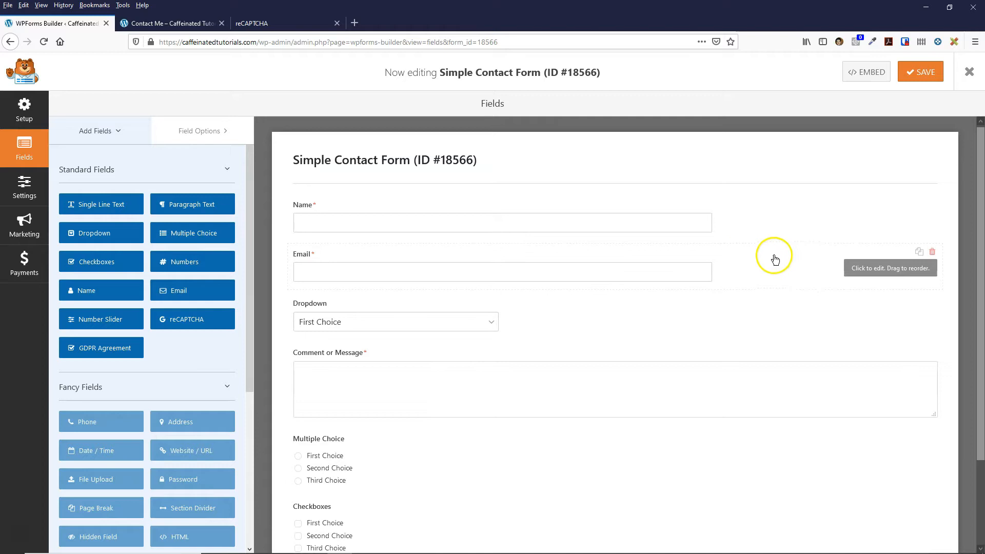
- Move the Multiple Choice field directly above Dropdown and the Checkboxes field directly below Email
left_click(354, 239)
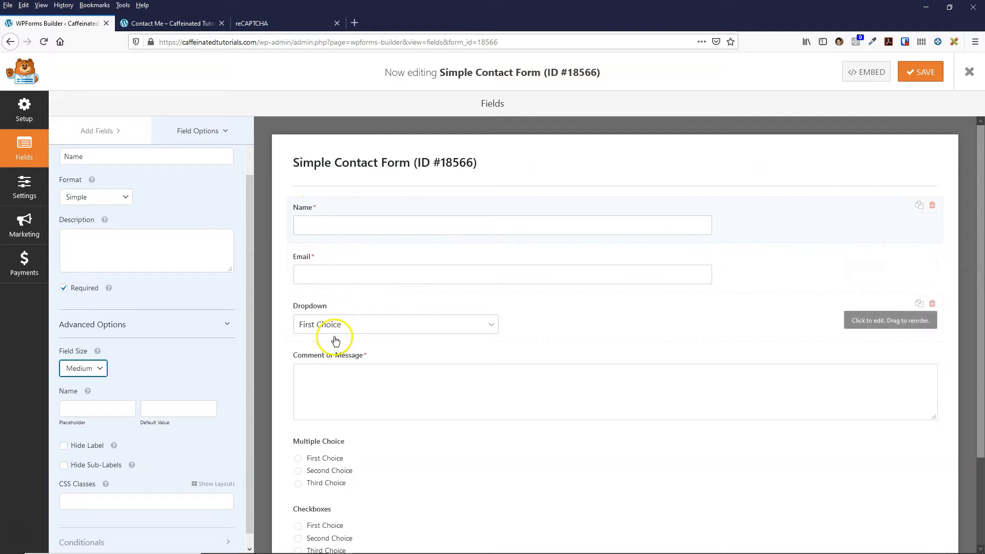
scroll(356, 347, "down", 3)
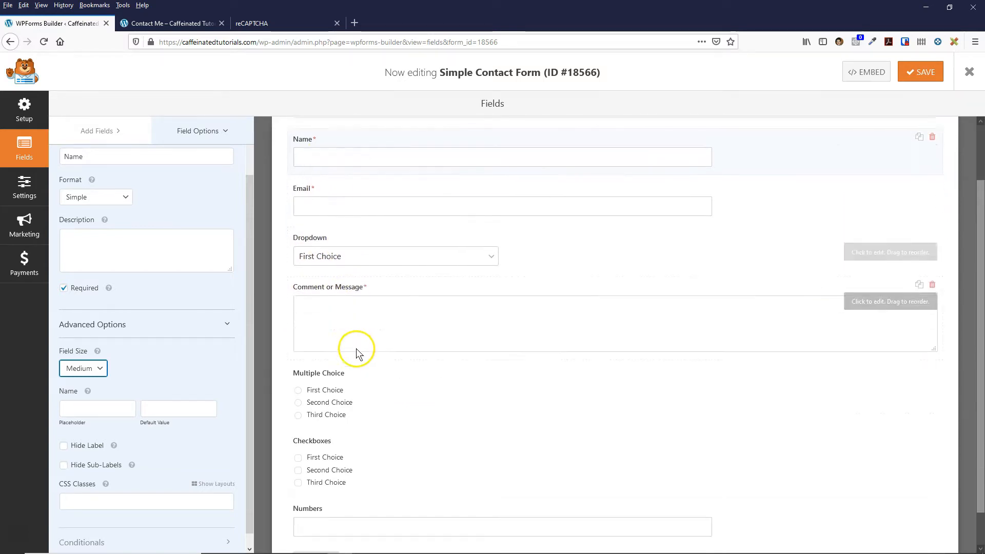
left_click_drag(339, 337, 345, 267)
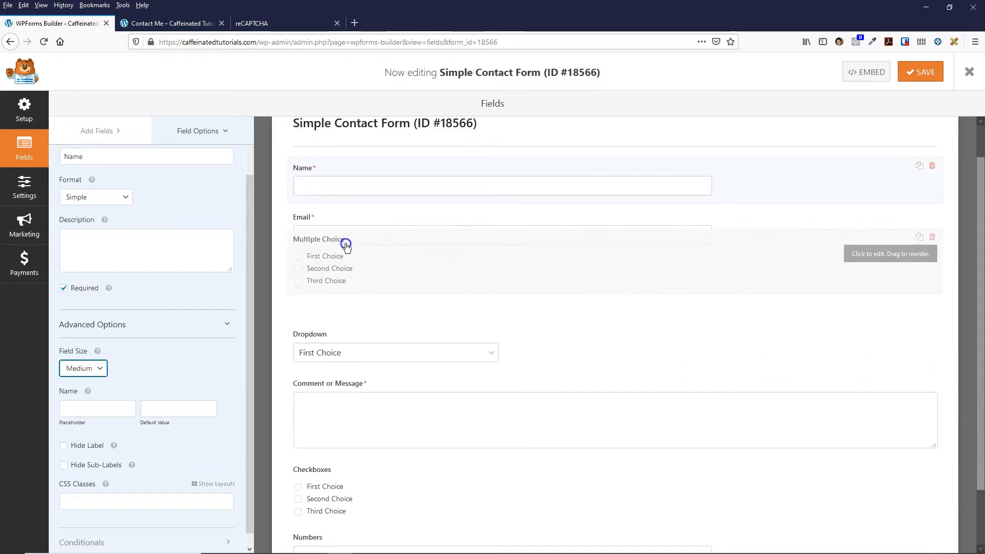
left_click(409, 281)
scroll(388, 386, "down", 1)
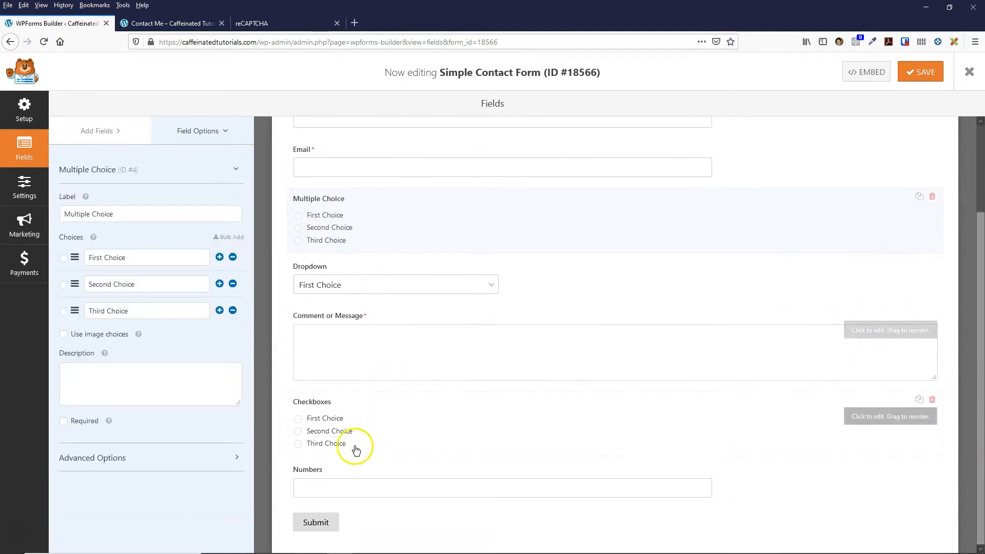
left_click_drag(334, 403, 340, 259)
scroll(345, 407, "down", 2)
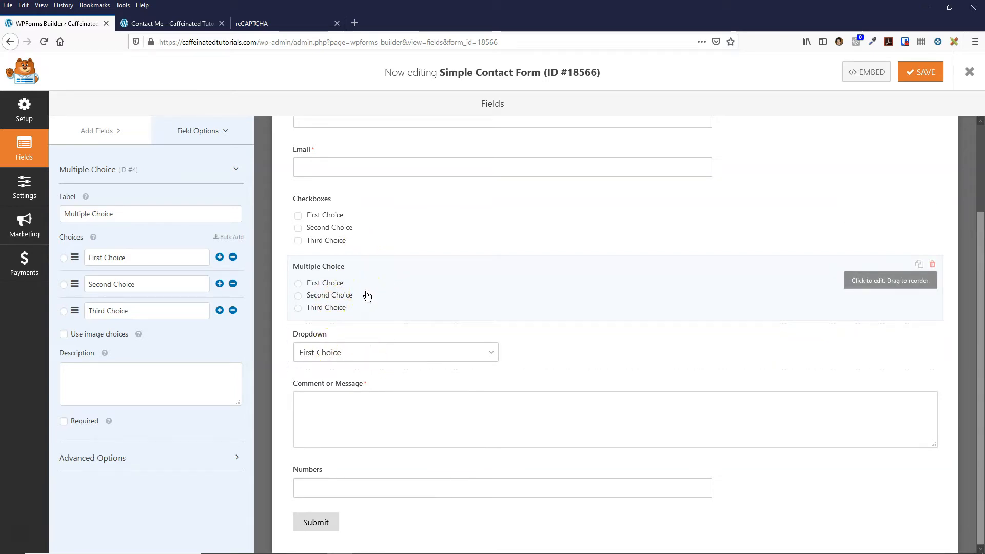
- Move the Numbers field directly below the Email field and review the field order
left_click(608, 343)
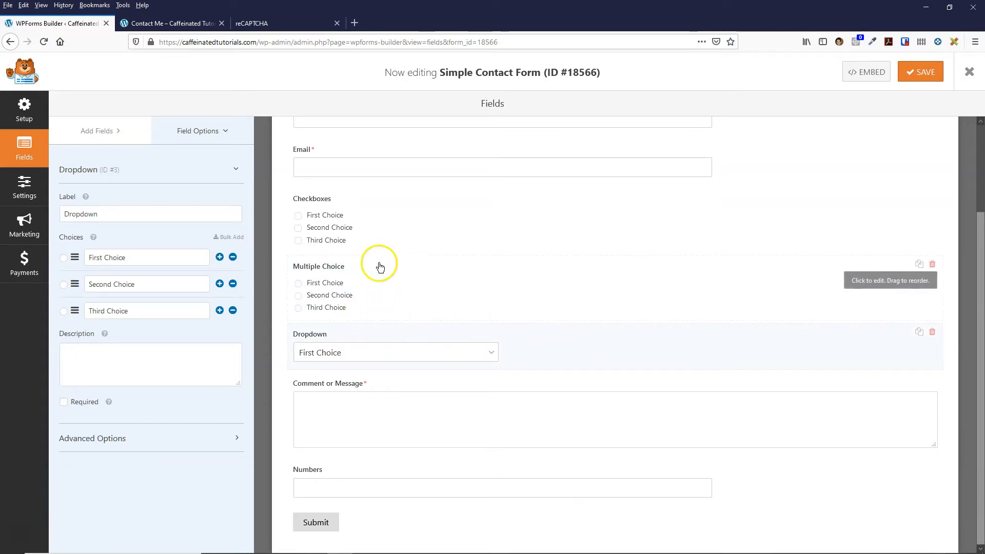
left_click_drag(385, 477, 407, 244)
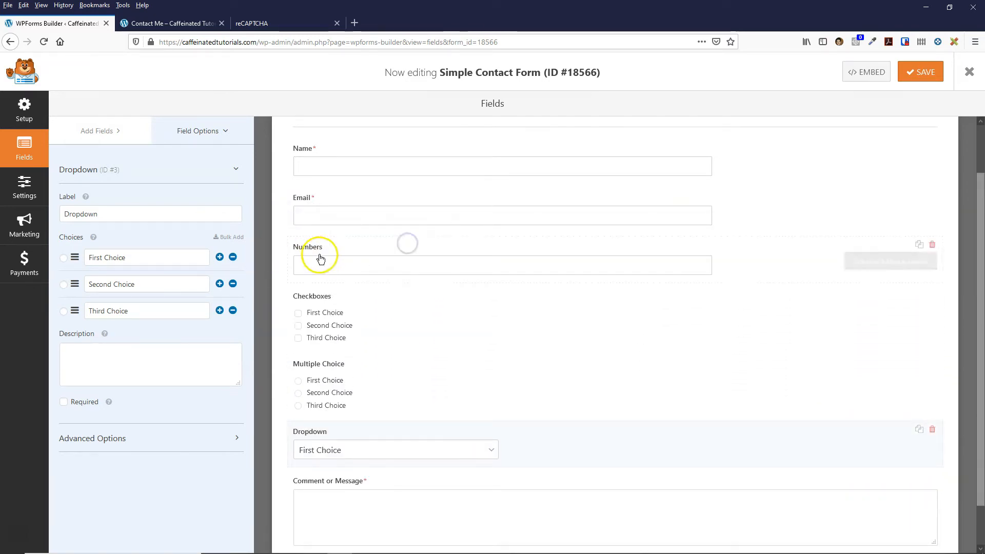
scroll(328, 308, "up", 2)
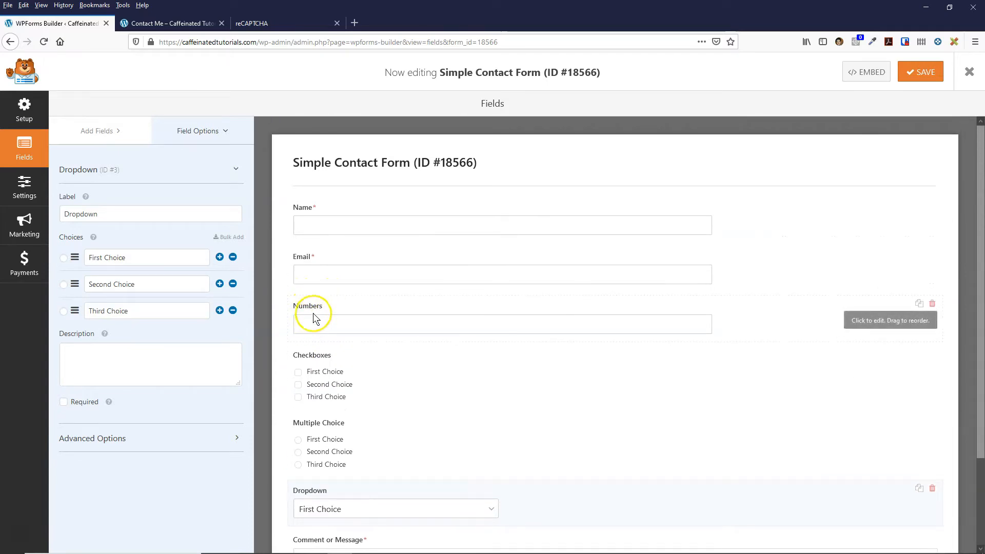
scroll(316, 320, "down", 2)
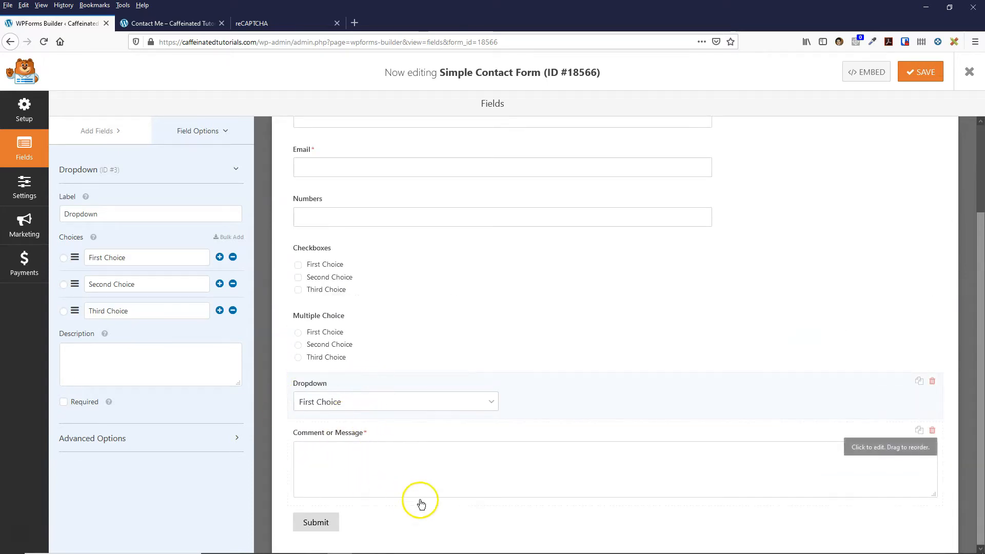
left_click(365, 433)
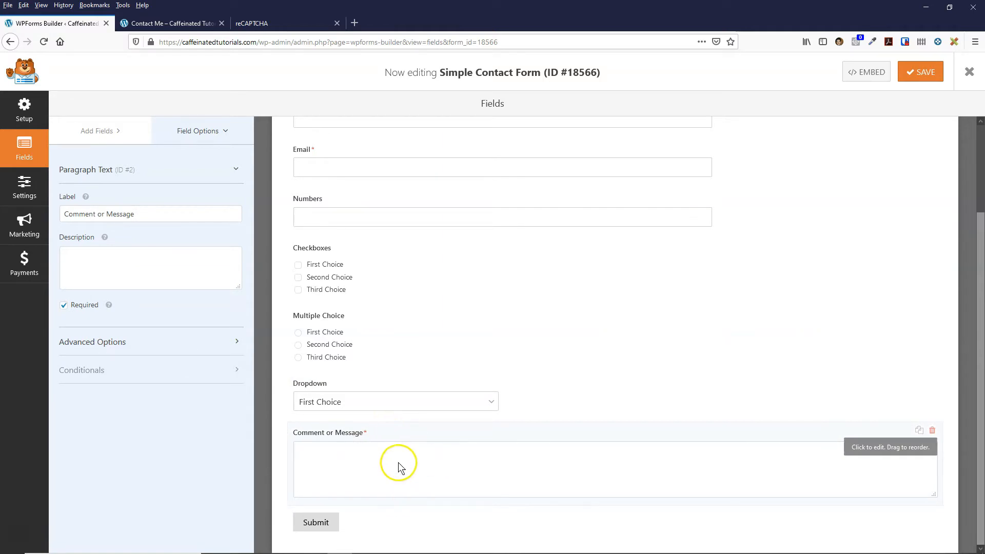
scroll(394, 409, "up", 2)
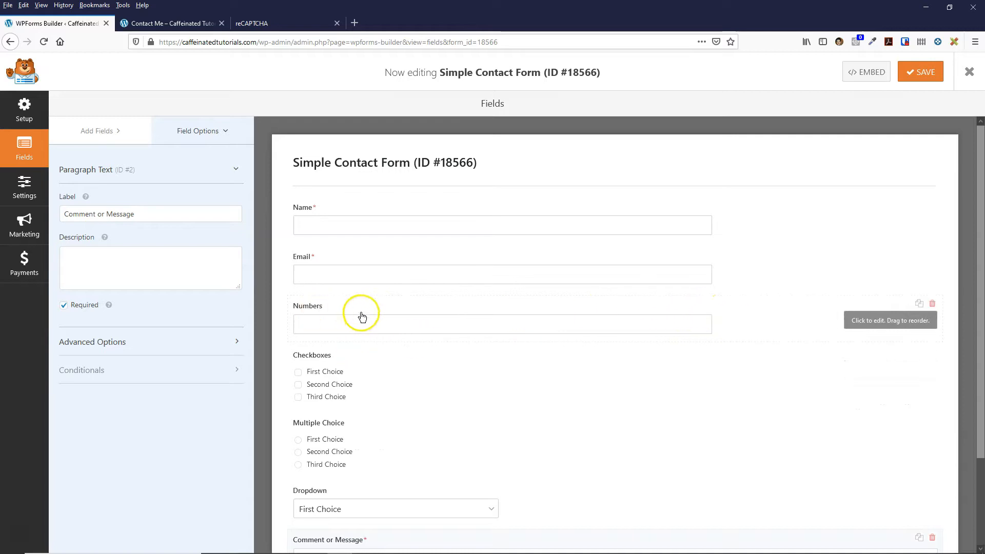
- Relabel the Numbers field as "Phone number" and make it required
left_click(334, 306)
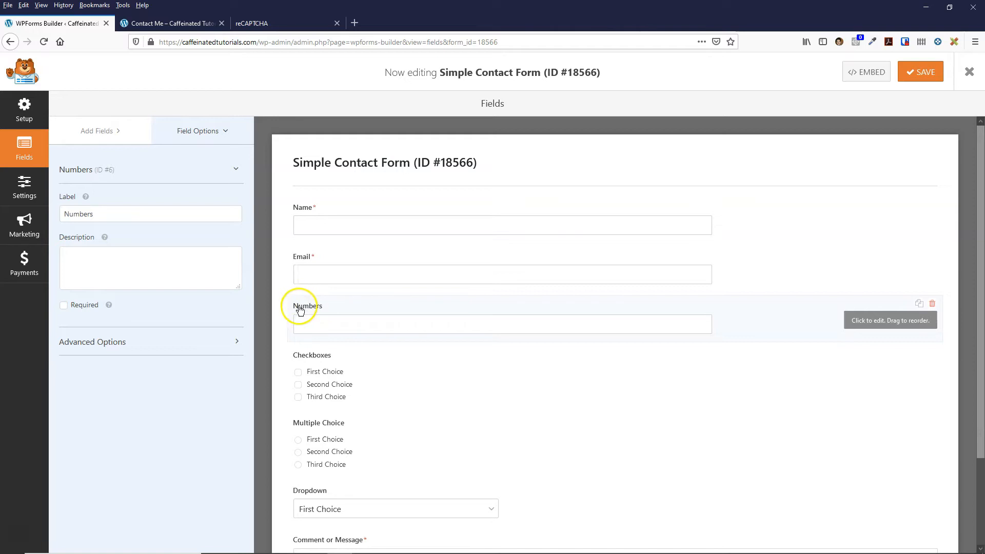
left_click(110, 214)
key("ctrl+a")
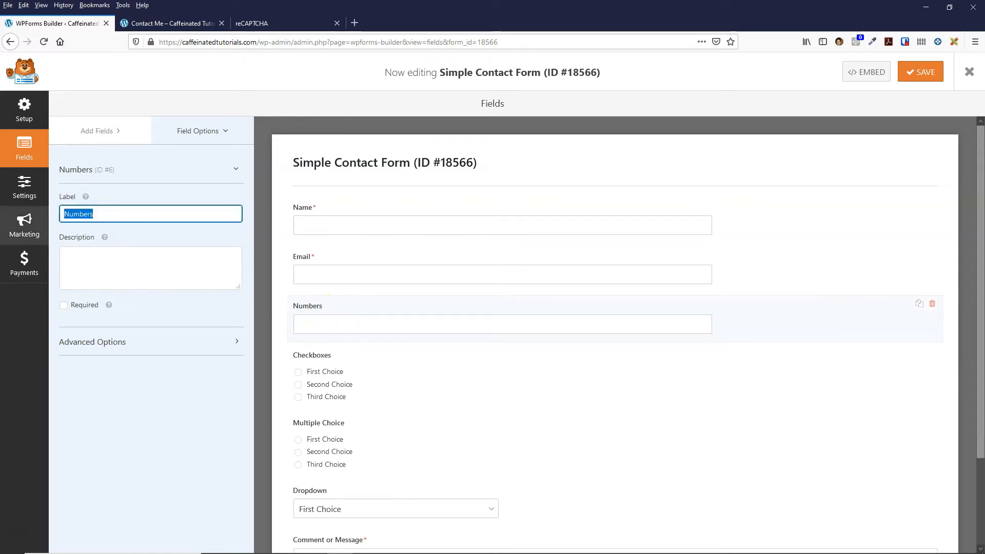
type("Phone number")
left_click(337, 323)
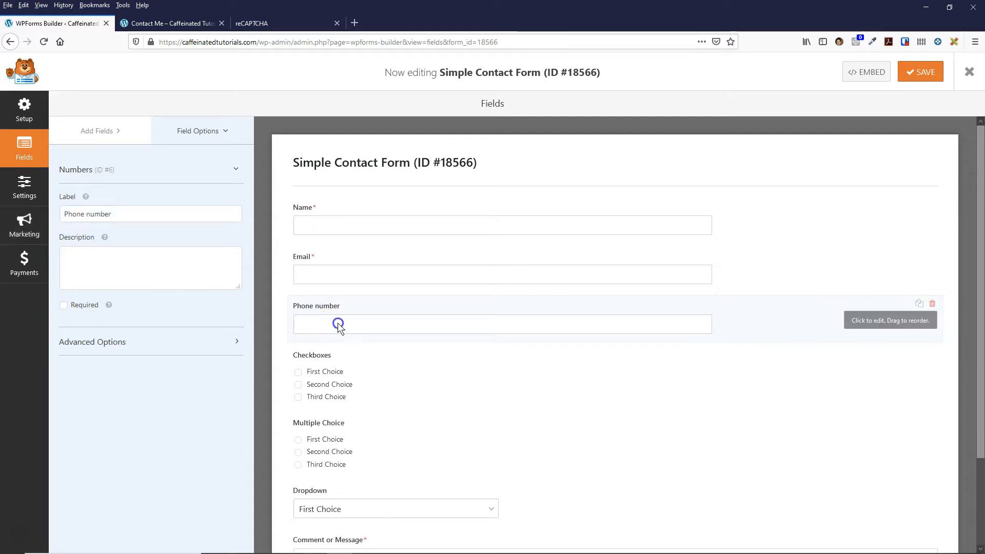
left_click(64, 307)
- Relabel the Checkboxes field as "What type of coffee do you like?"
left_click(345, 354)
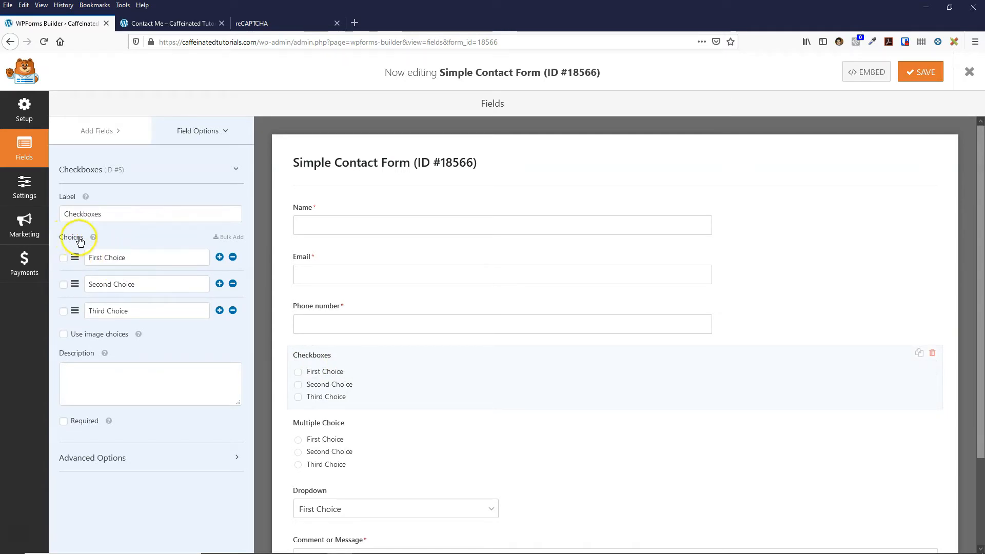
left_click(140, 257)
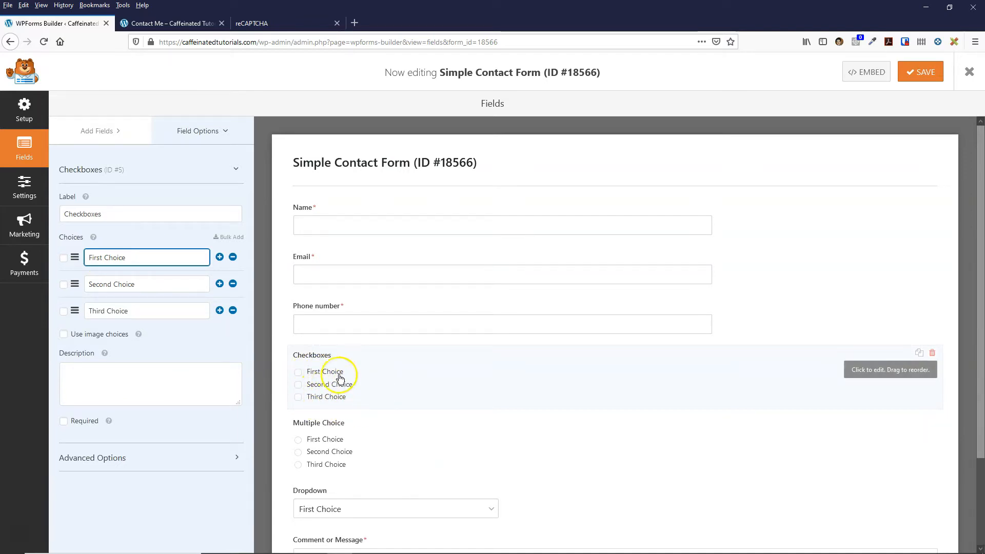
double_click(176, 217)
key("BackSpace")
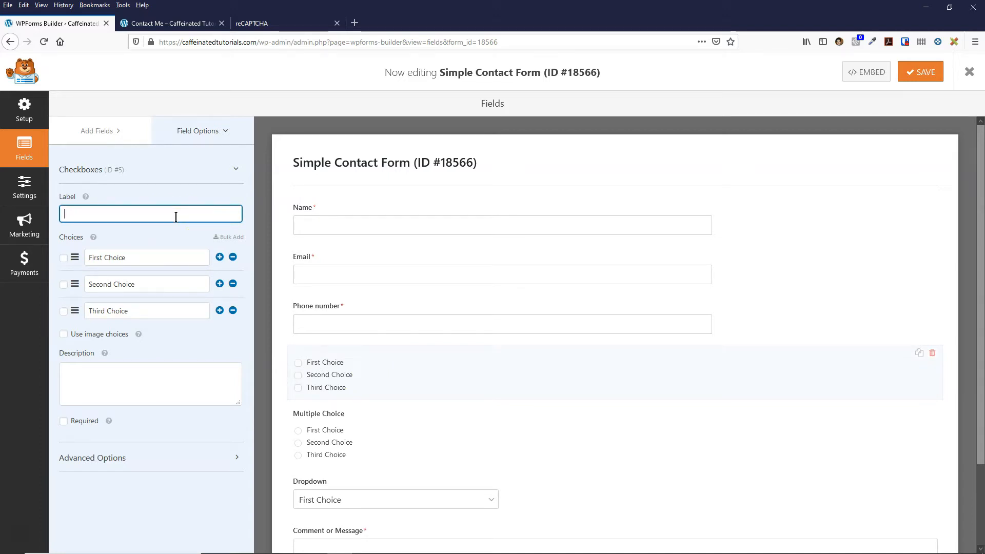
type("What type of co")
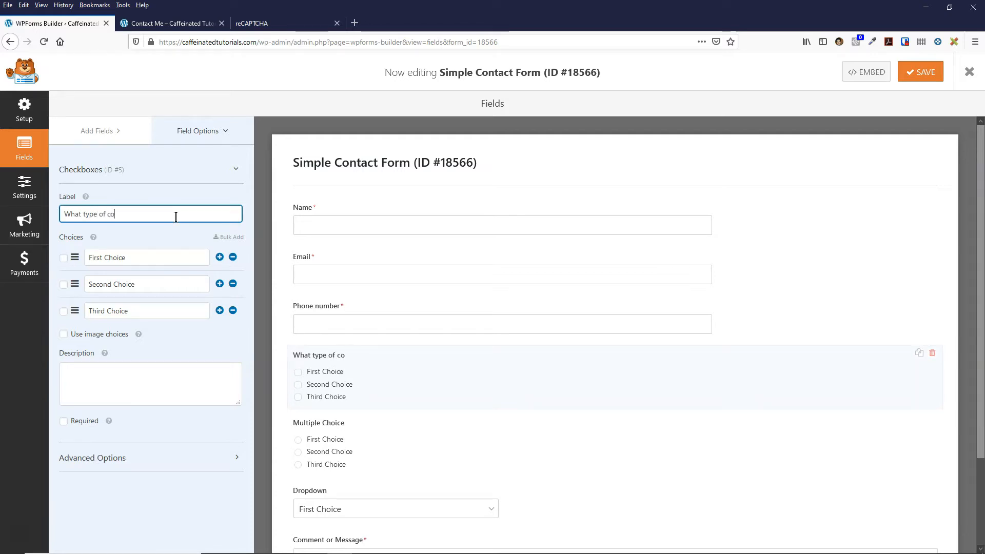
type("ffee do you like?")
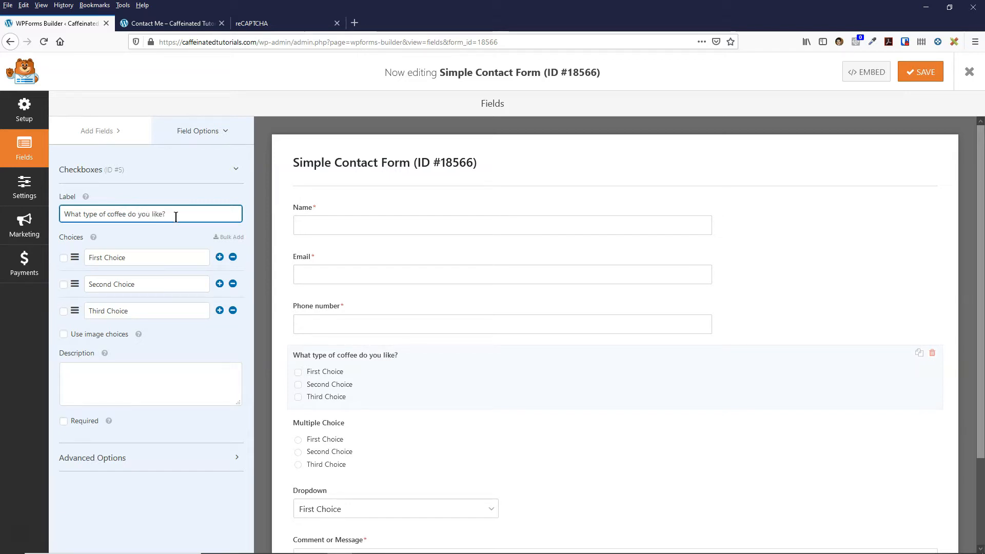
- Rename the three choices of the coffee question to Americano, Latte and Cappuccino
left_click(152, 261)
left_click_drag(152, 262, 66, 269)
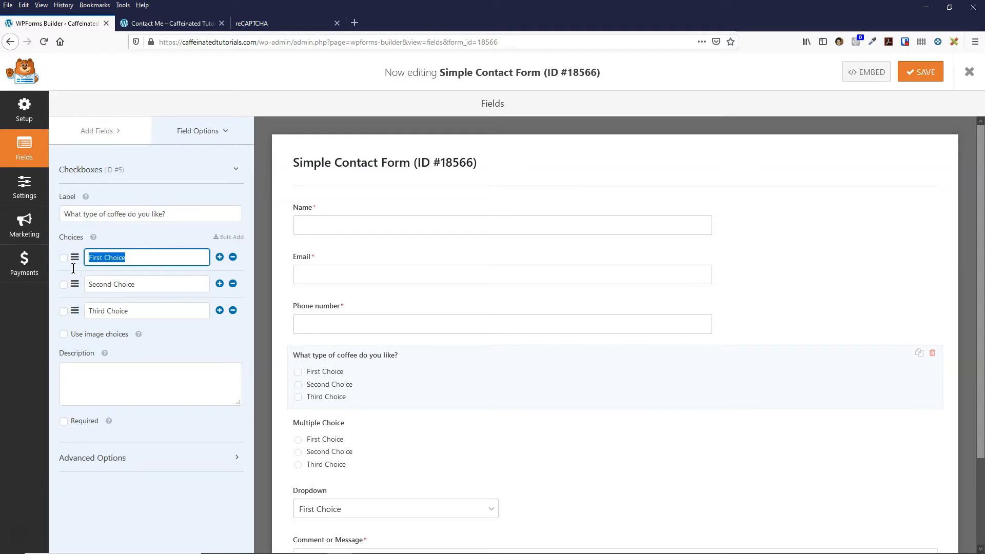
type("Americano")
left_click_drag(141, 283, 72, 284)
type("Lat")
type("Cappuccino")
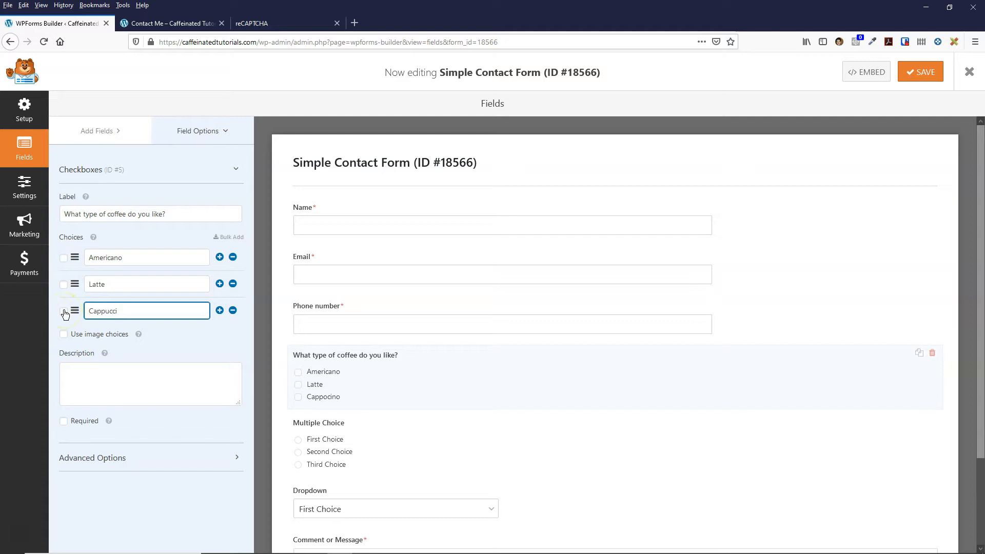
- Add Lungo and Mocha as further choices after Cappuccino and make the coffee question required
left_click(220, 311)
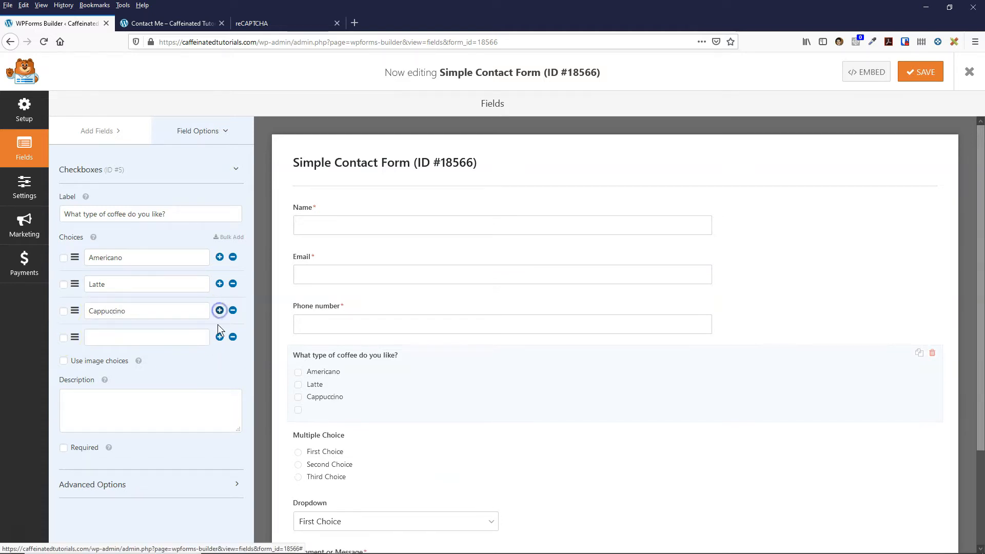
left_click(155, 339)
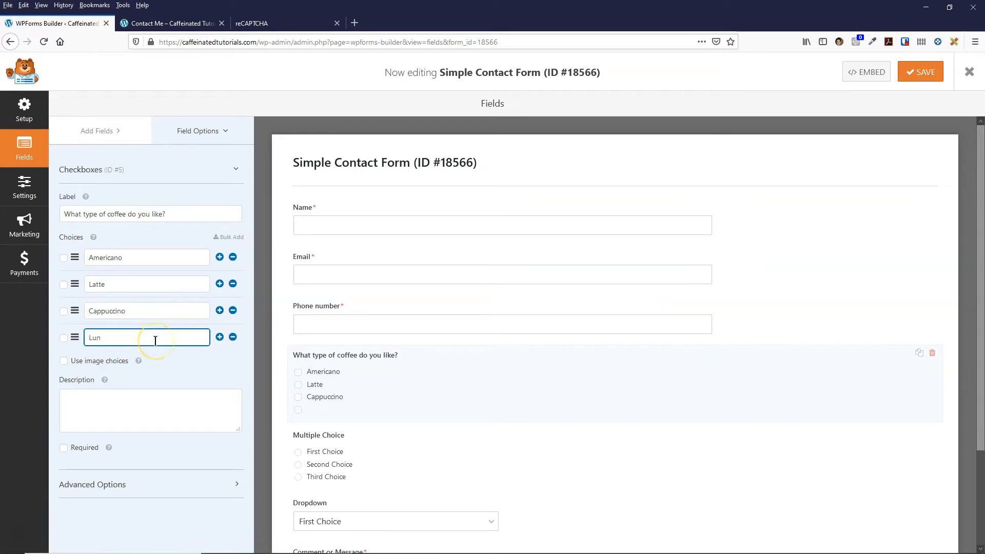
type("Lungo")
key("Return")
type("Mo")
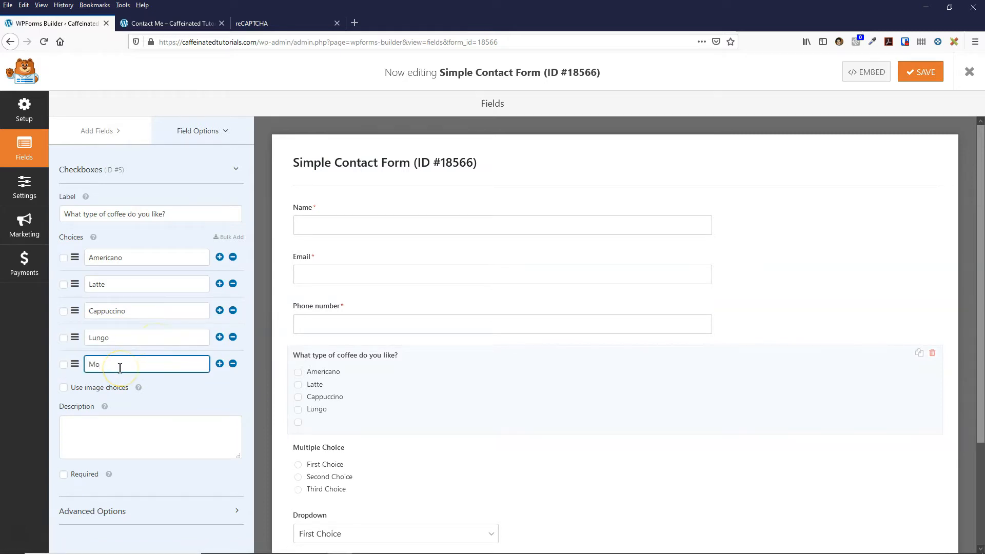
key("BackSpace")
key("BackSpace")
key("BackSpace")
left_click(132, 341)
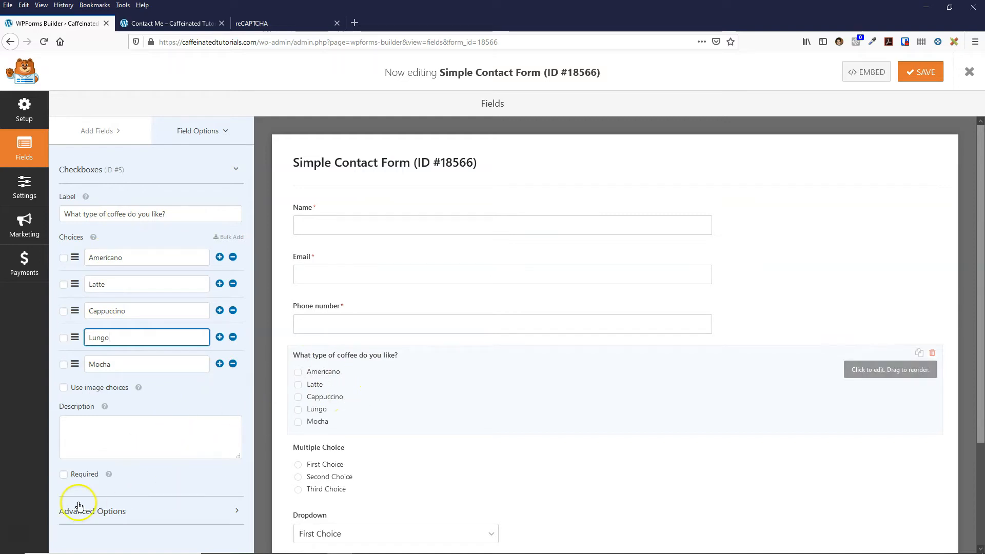
left_click(64, 475)
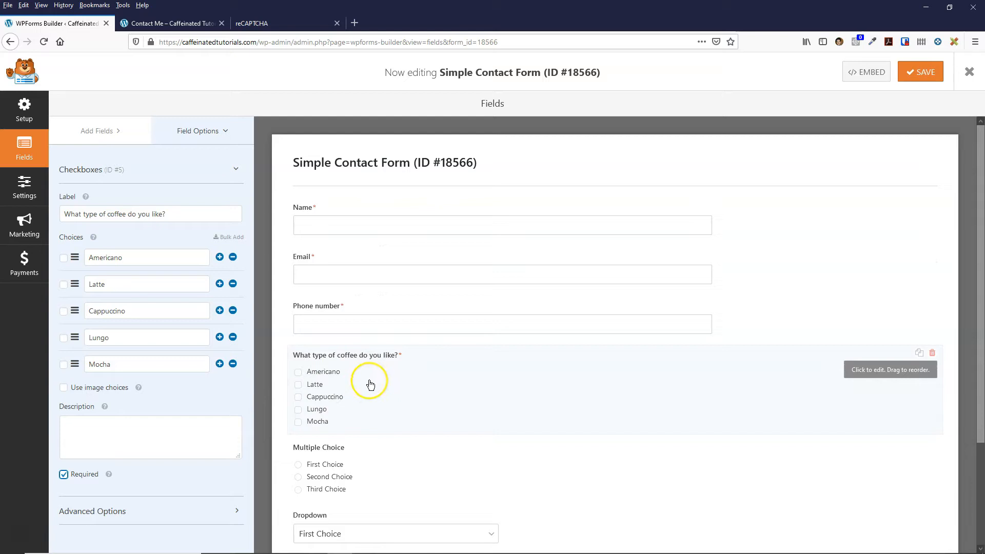
left_click(235, 170)
- Relabel the Multiple Choice field as "How did you hear about us?"
scroll(395, 440, "down", 3)
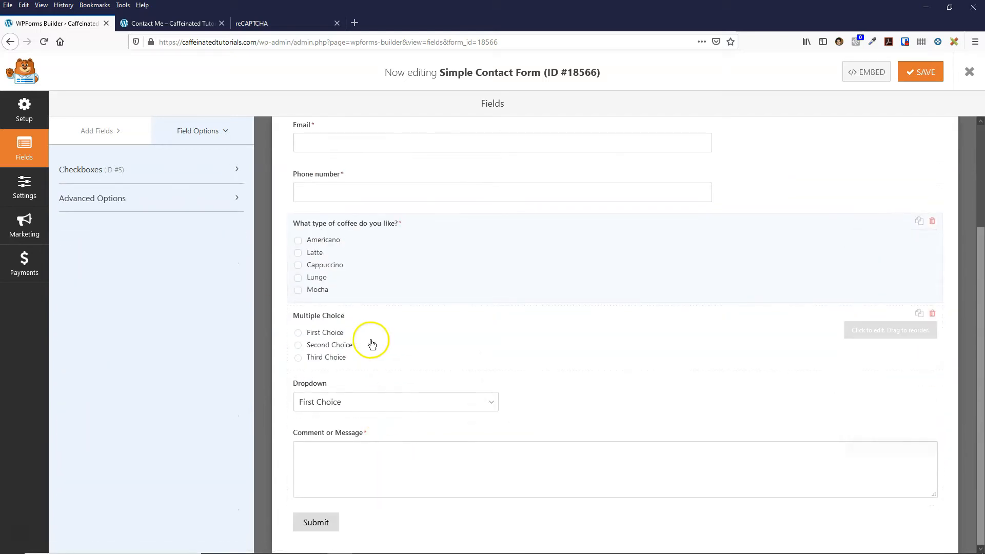
left_click(372, 344)
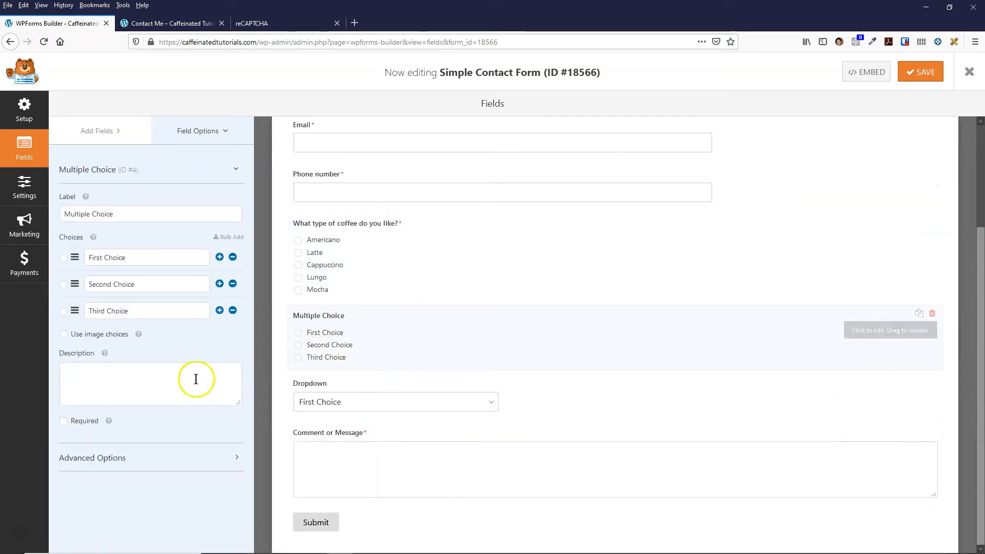
left_click_drag(132, 214, 55, 214)
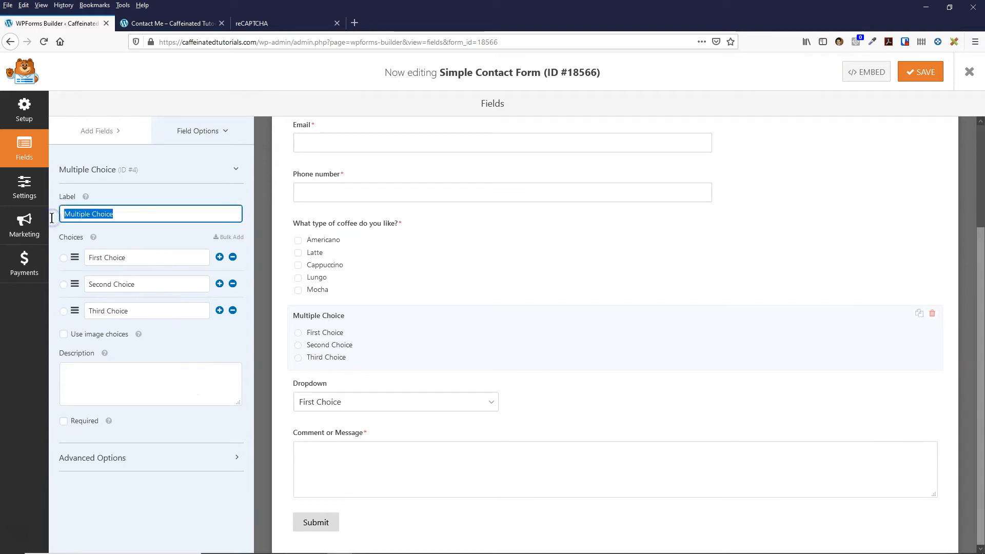
type("How")
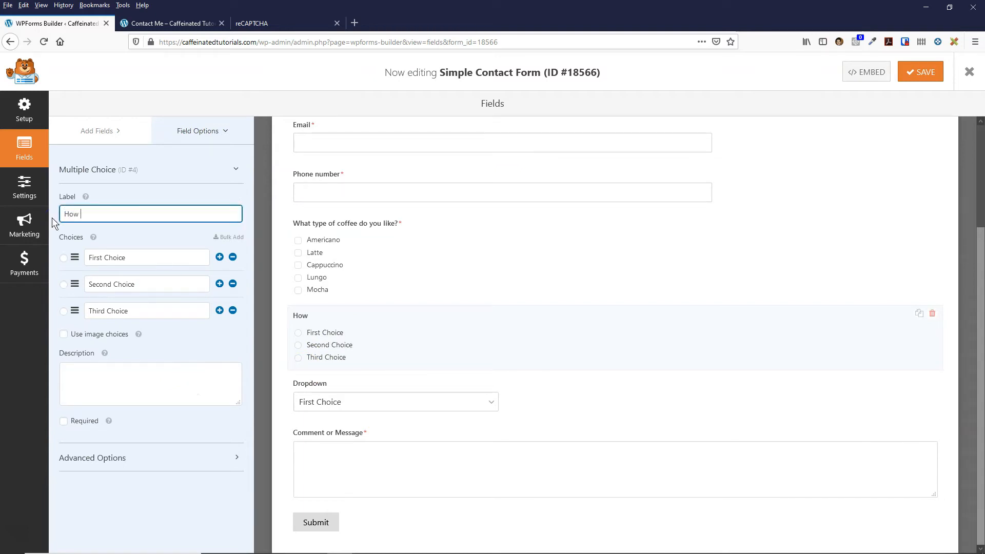
type(" did you hear about us")
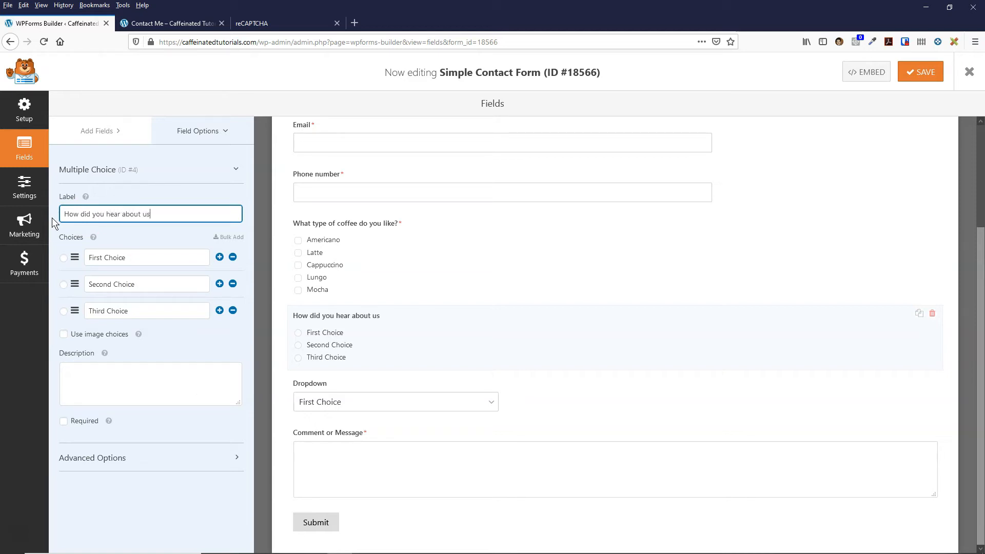
type("?")
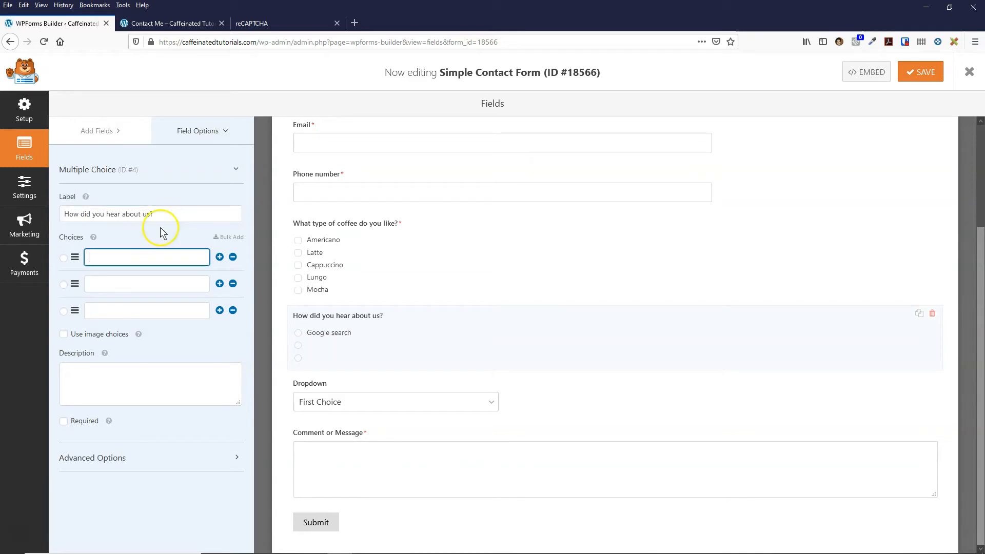
- Replace the three default choices of the "How did you hear about us?" field with Google search, Facebook and Twitter
type("Google search")
key("Tab")
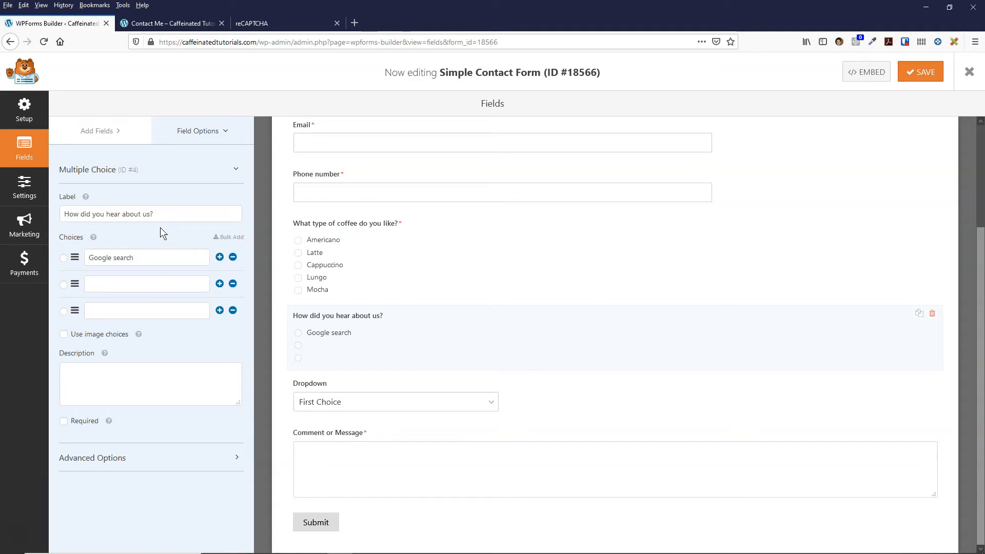
left_click(128, 285)
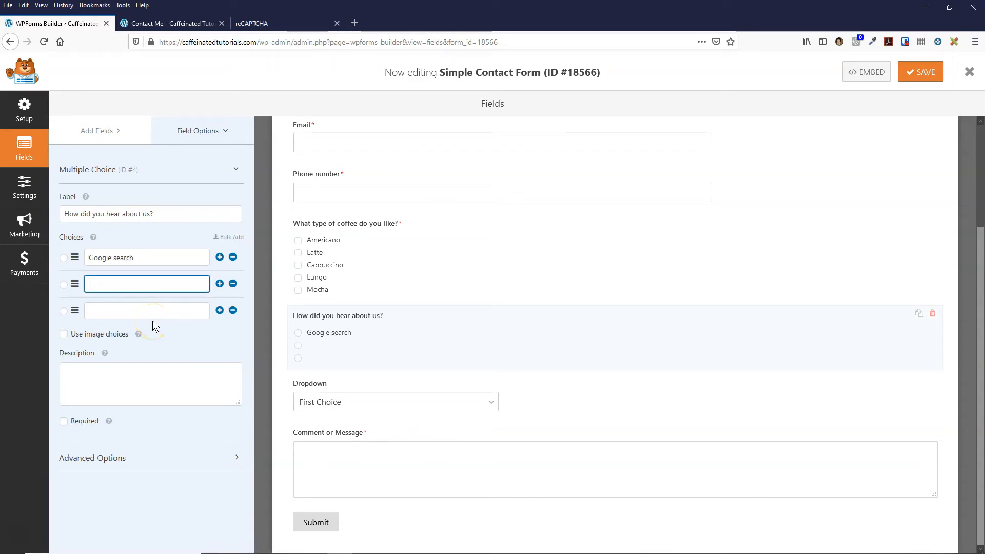
type("Facebook")
left_click(155, 310)
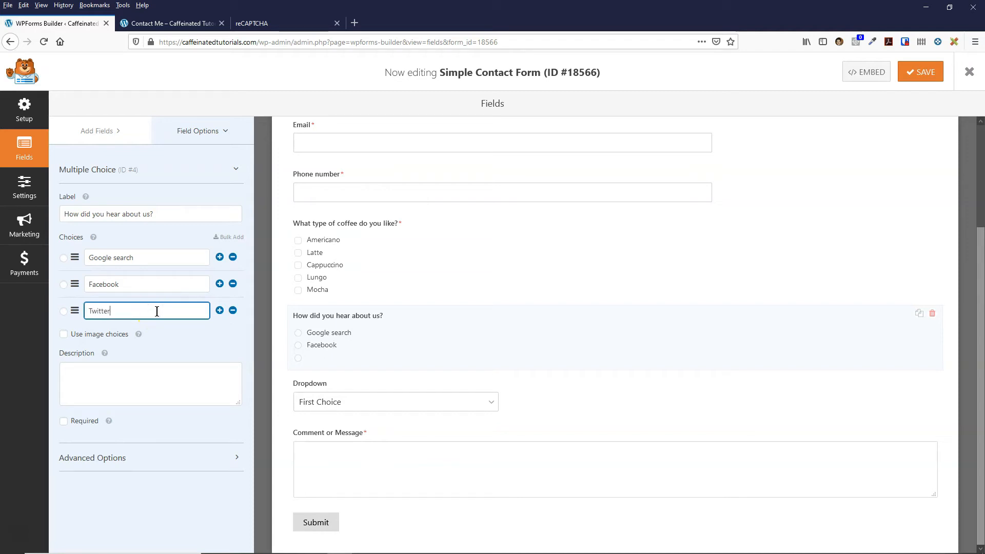
- Add three more choices below Twitter: Pinterest, Instagram and Blog post
left_click(219, 311)
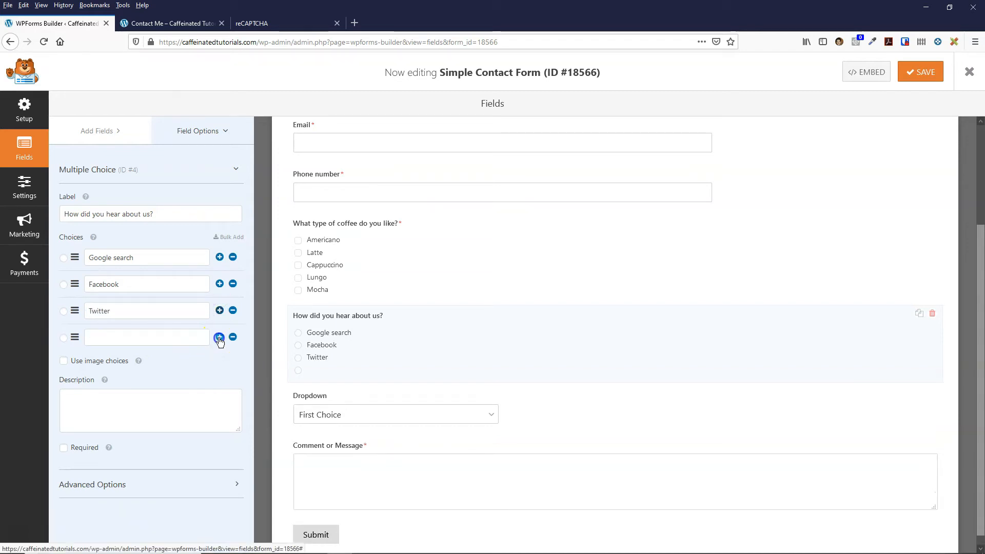
left_click(220, 337)
left_click(220, 363)
left_click(149, 335)
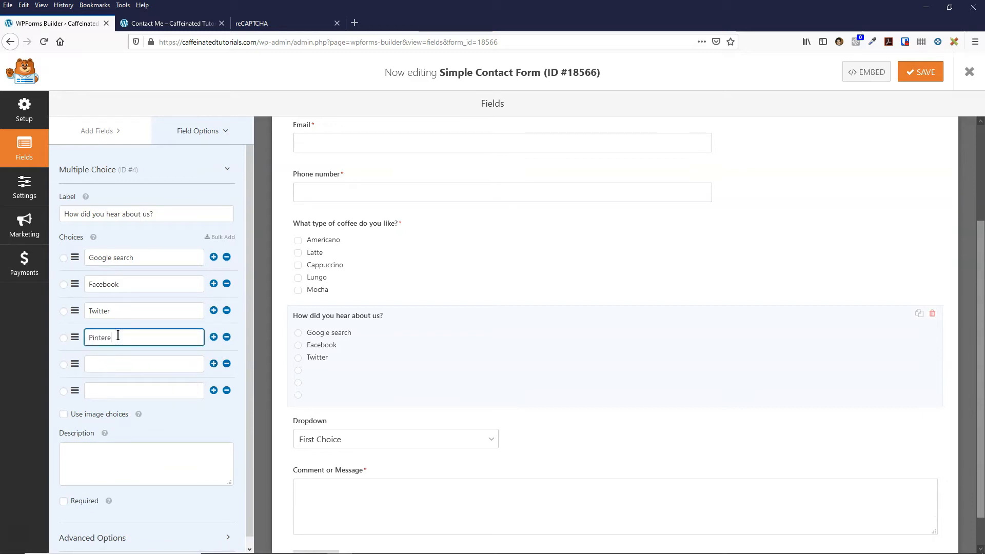
type("Pinterest")
left_click(138, 364)
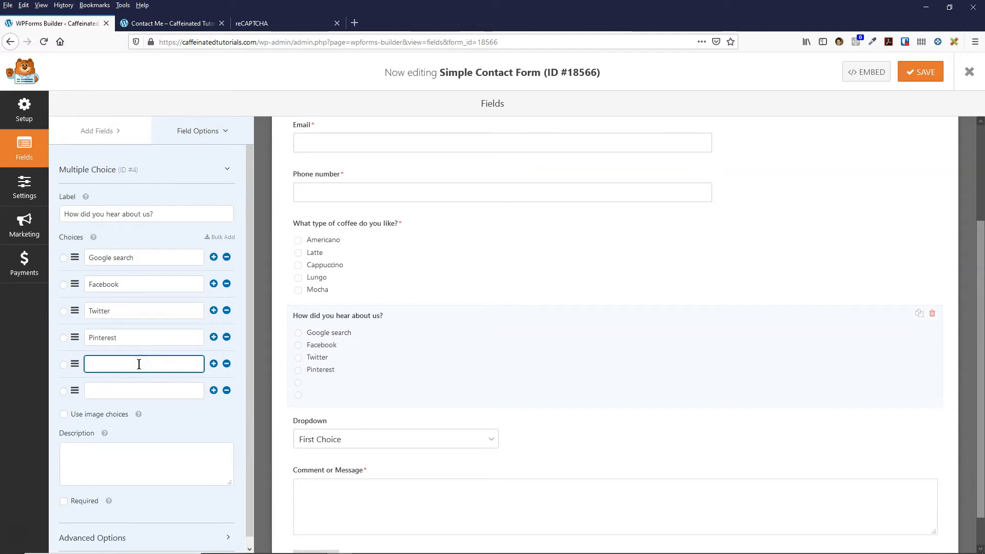
type("Instagram")
left_click(141, 393)
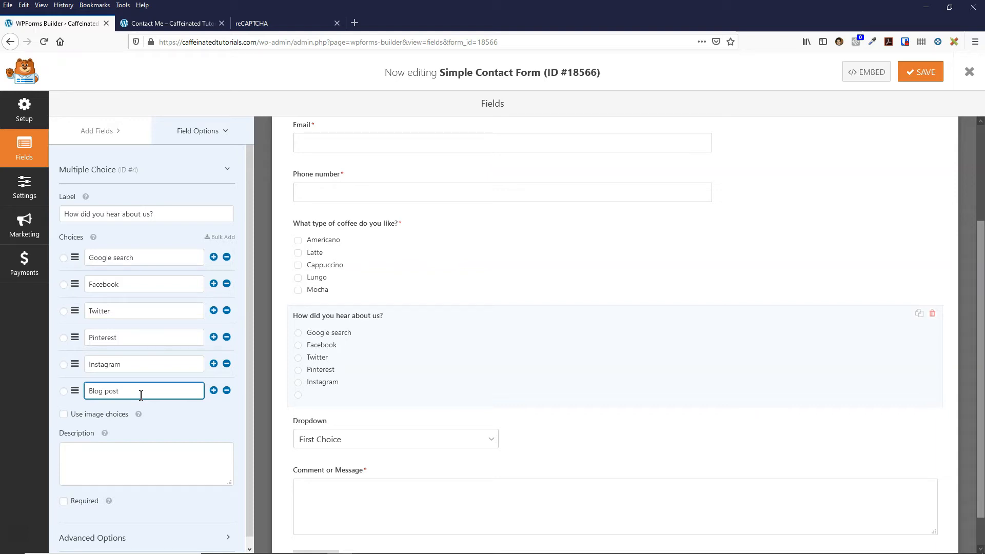
- Replace the Facebook choice with "Social media (Facebook, Twitter, Pinterest, etc...)"
left_click(135, 290)
left_click_drag(136, 289, 99, 286)
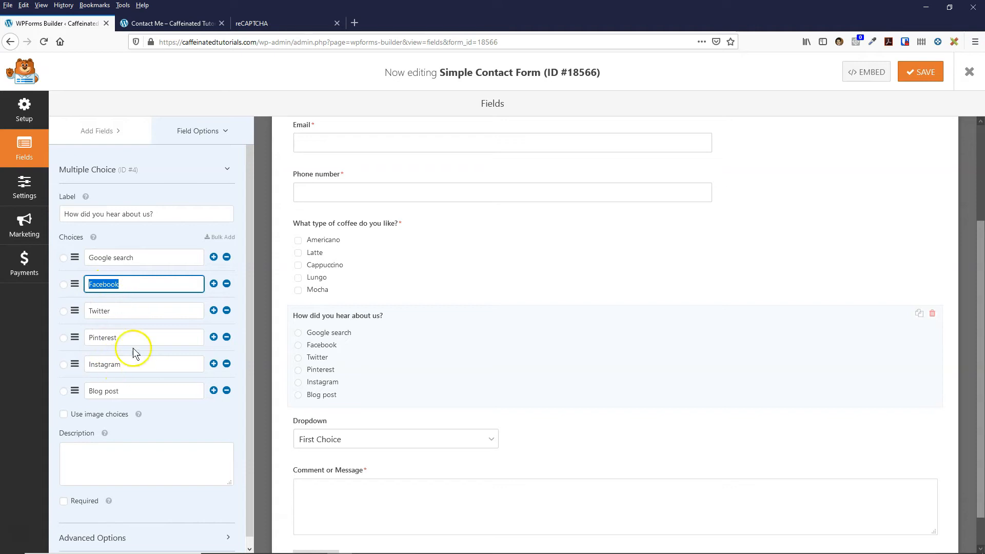
left_click_drag(131, 284, 83, 300)
type("Social media (")
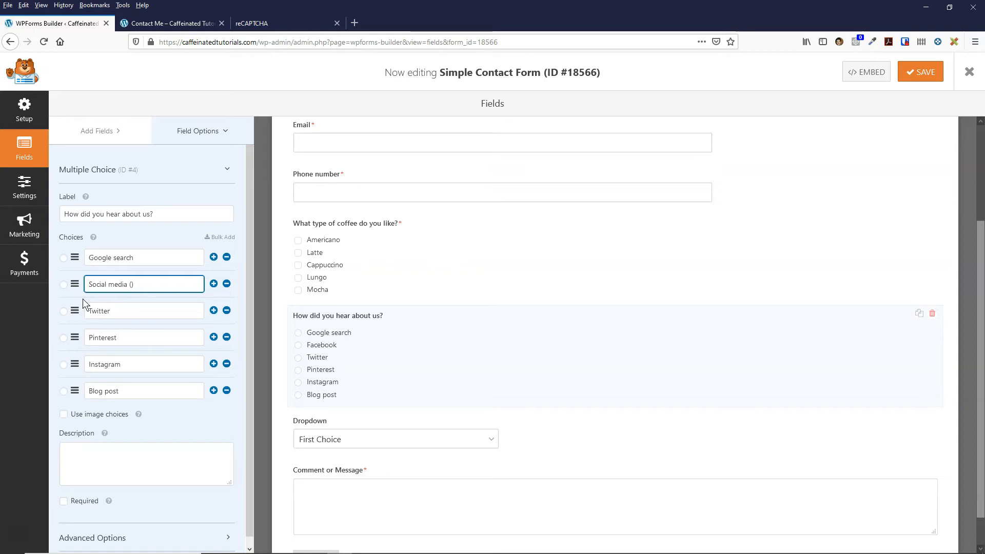
type("Fabe")
key("BackSpace")
key("BackSpace")
type("ceboook")
key("BackSpace")
key("BackSpace")
type("k)")
type(", ")
type("Twitter")
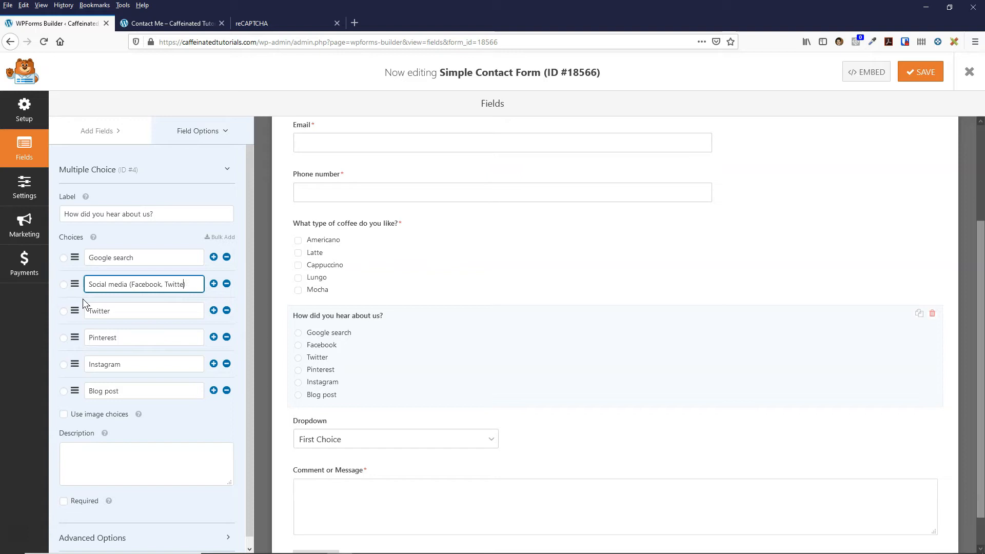
type(", Pinter")
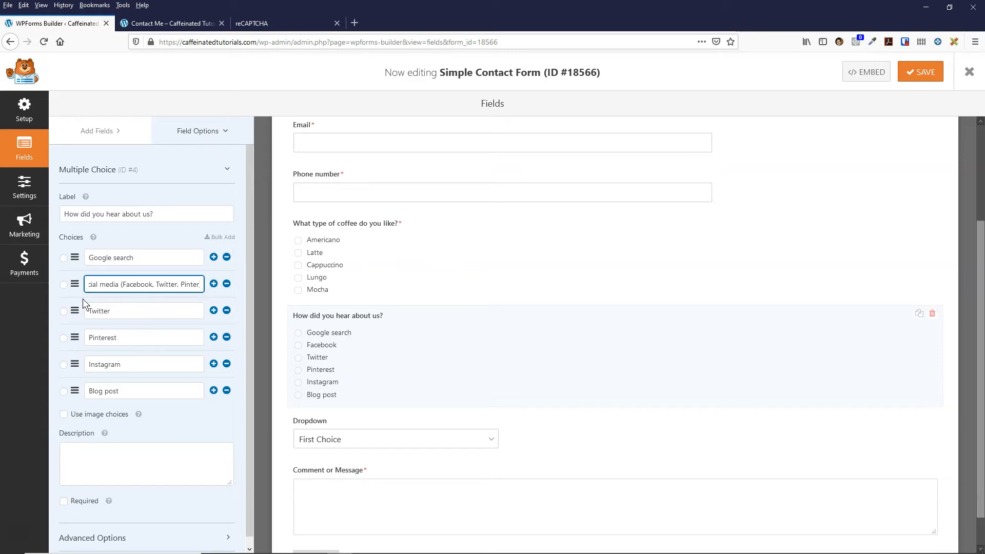
type("est, etc...)")
- Remove the separate Twitter, Pinterest and Instagram choices from the "How did you hear about us?" field
left_click(227, 309)
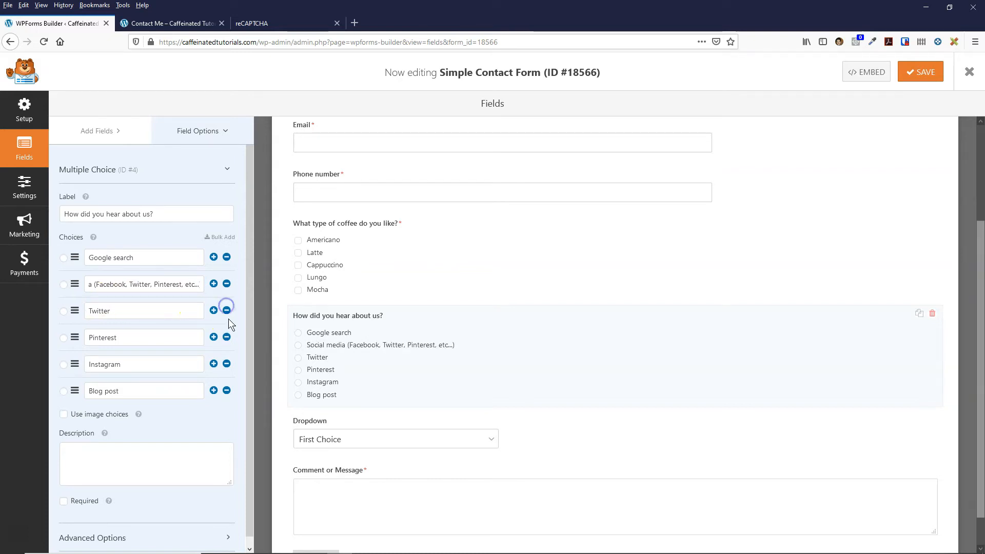
left_click(233, 311)
left_click(233, 311)
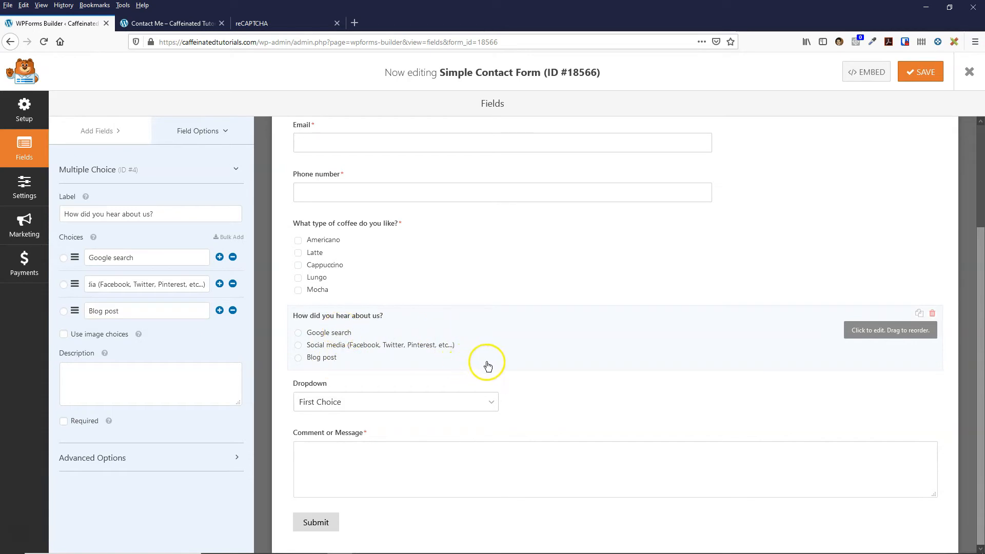
- Review the configured fields by opening the options of the coffee question and the Phone number field
scroll(487, 366, "up", 1)
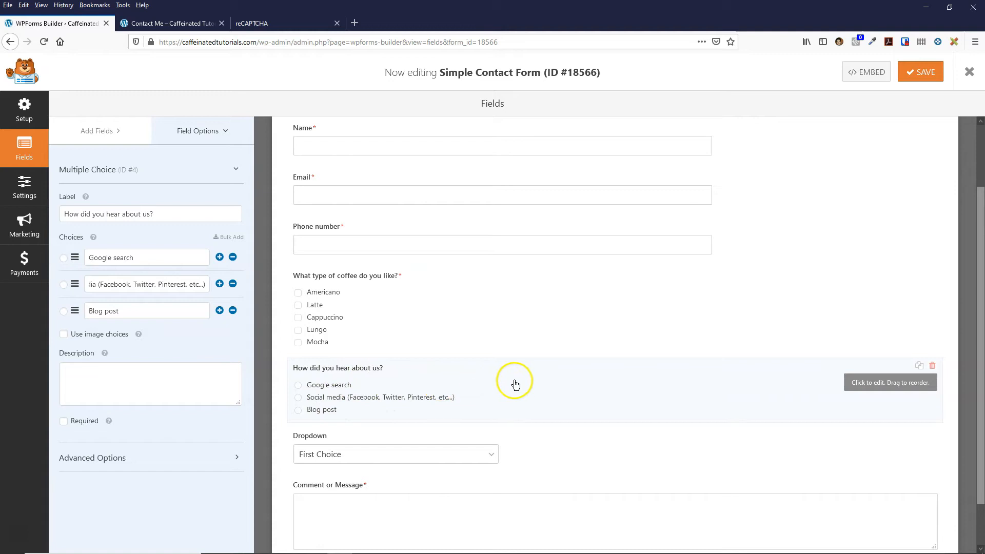
scroll(425, 396, "up", 1)
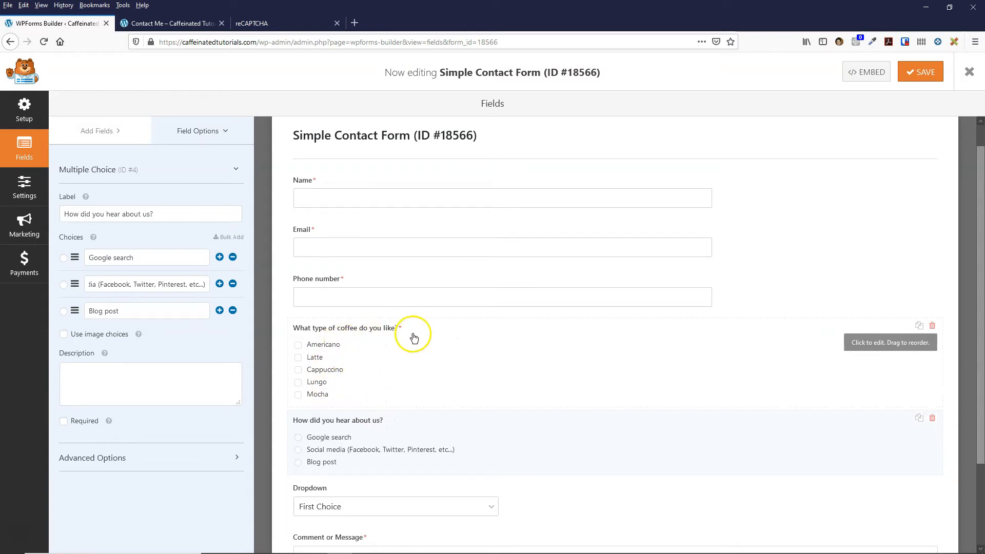
left_click(379, 326)
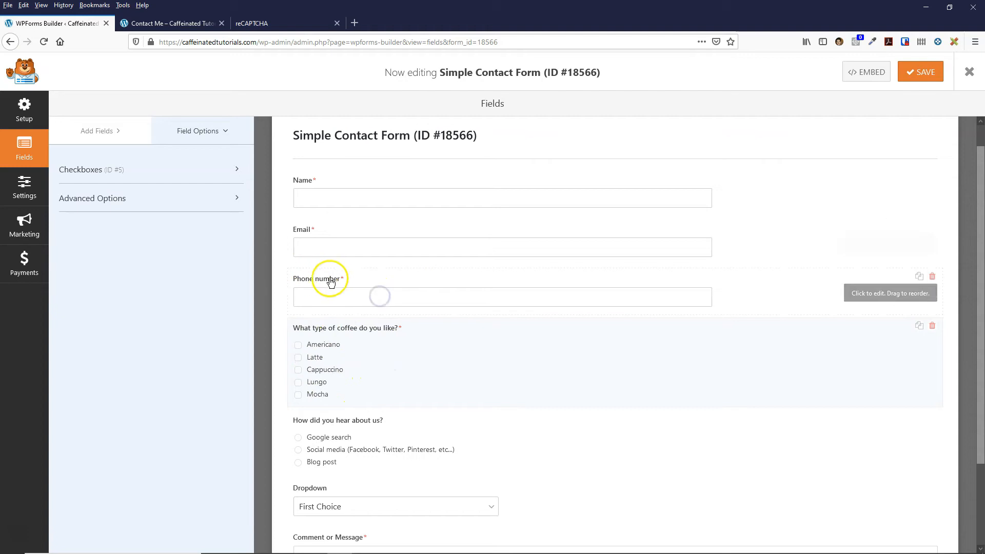
left_click(368, 278)
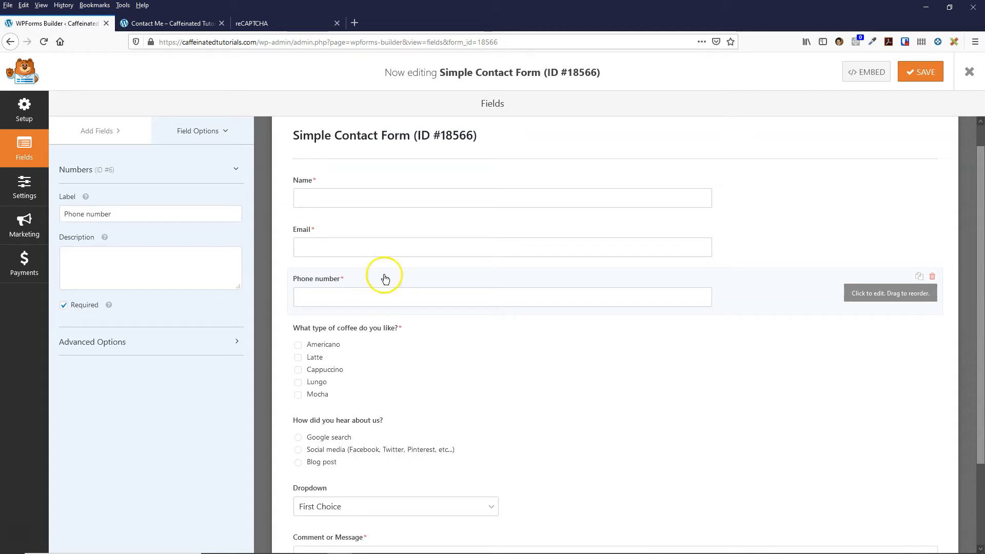
- Set the label of the Dropdown field to "When is the best time to call?"
scroll(391, 282, "down", 2)
left_click(387, 399)
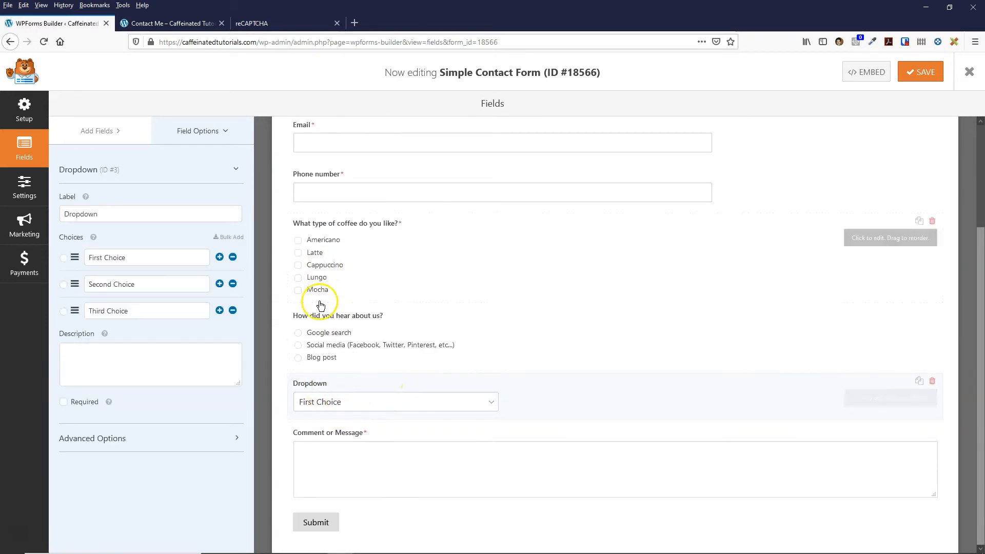
left_click(297, 390)
left_click_drag(134, 212, 49, 210)
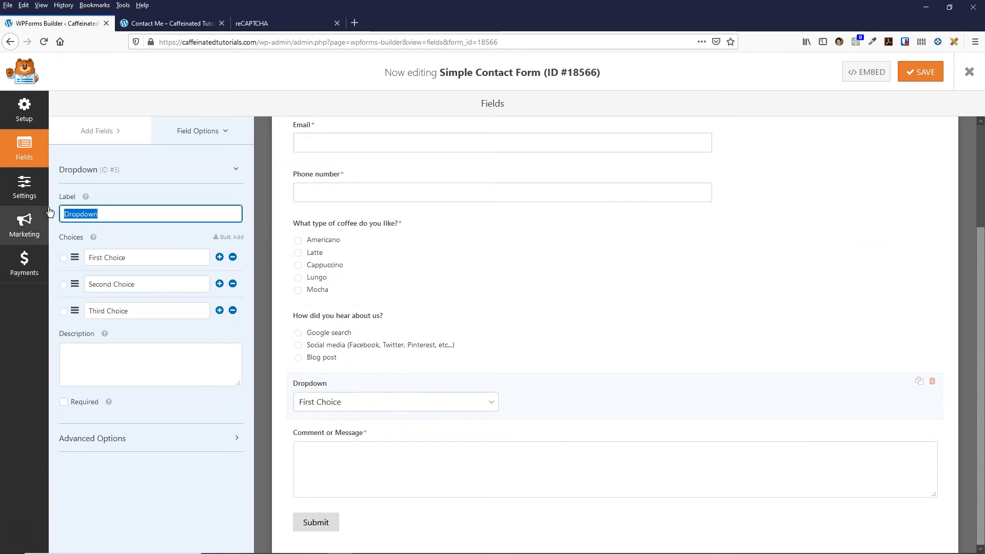
type("When is the best time")
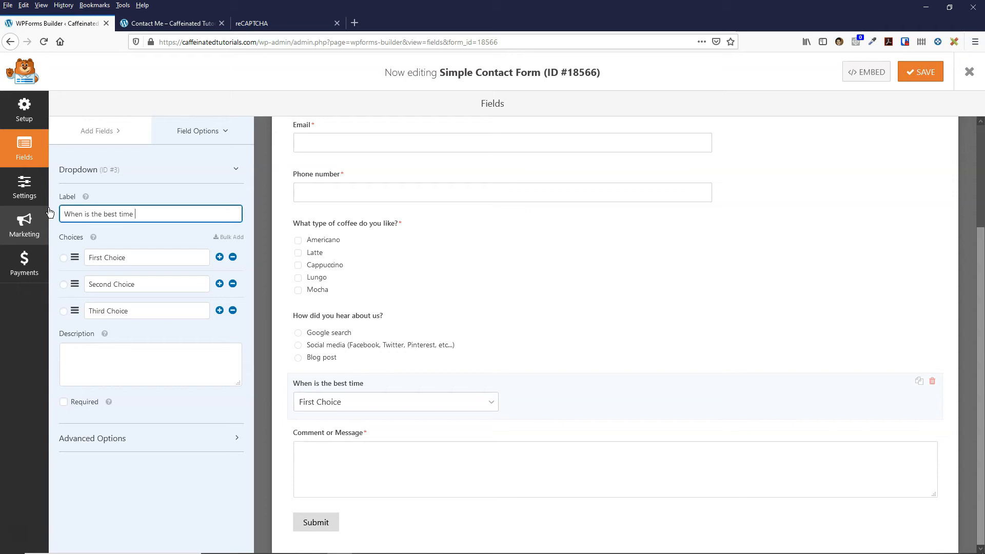
type("to call?")
- Replace the three placeholder choices of the call-time dropdown with Morning, Afternoon and Evening
left_click(72, 262)
type("Morning")
key("Tab")
type("Afte")
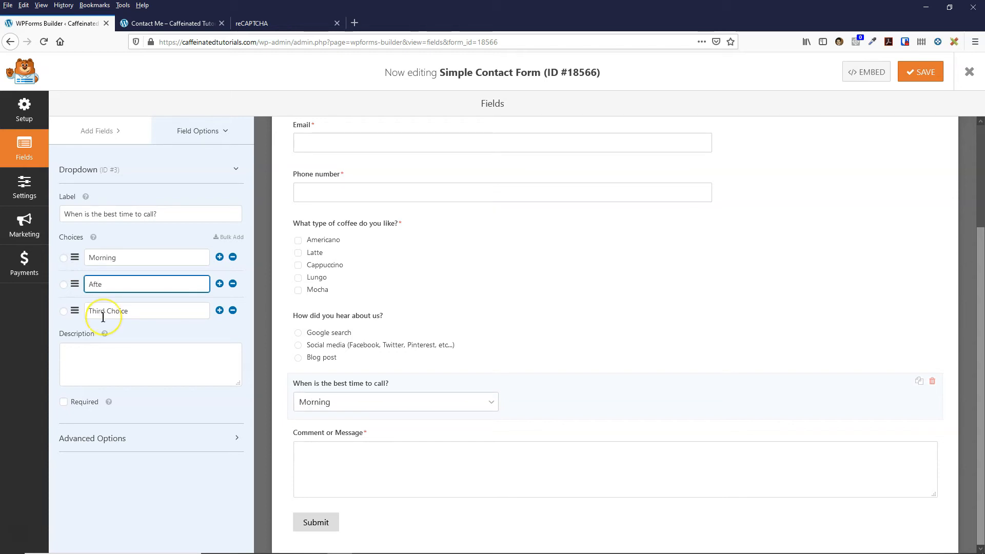
type("rnoon")
key("Tab")
type("Eveni")
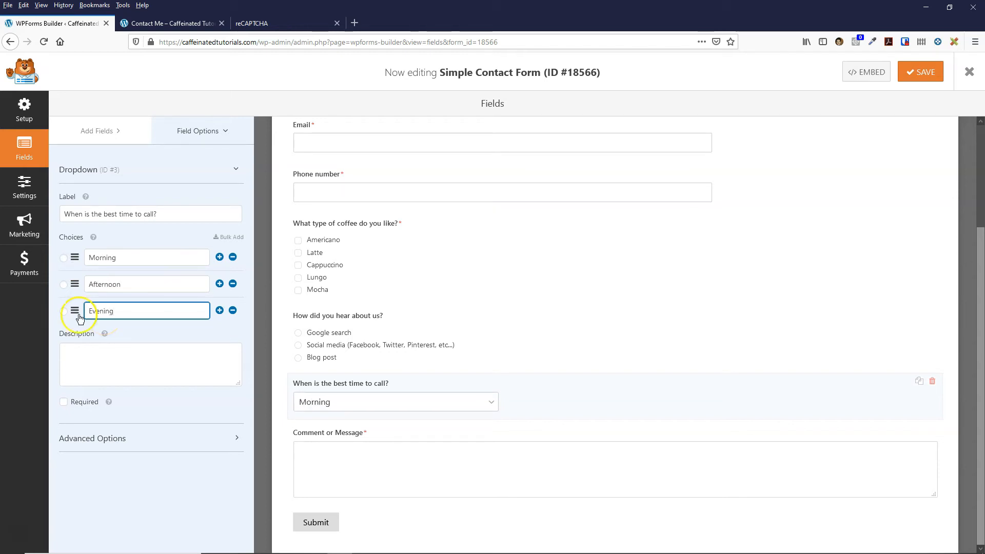
type("ng")
- Make the "When is the best time to call?" dropdown required and save the form
left_click(64, 402)
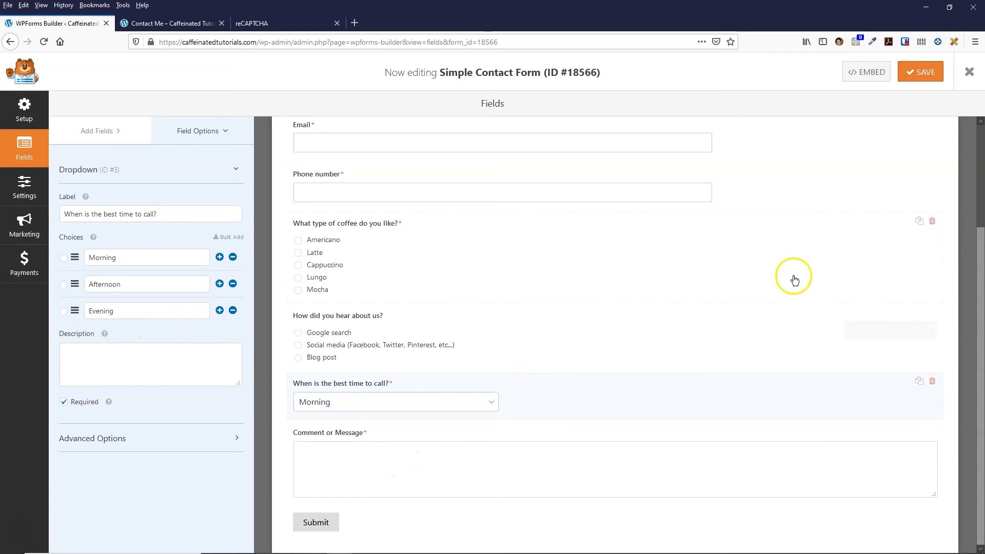
left_click(925, 72)
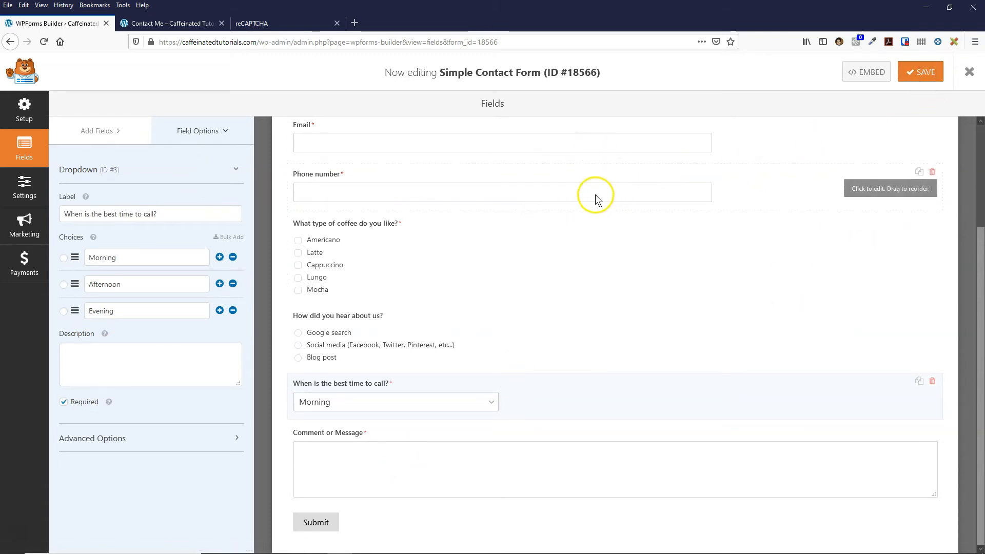
- Open the Contact Me page for editing and remove its existing WPForms block
left_click(172, 24)
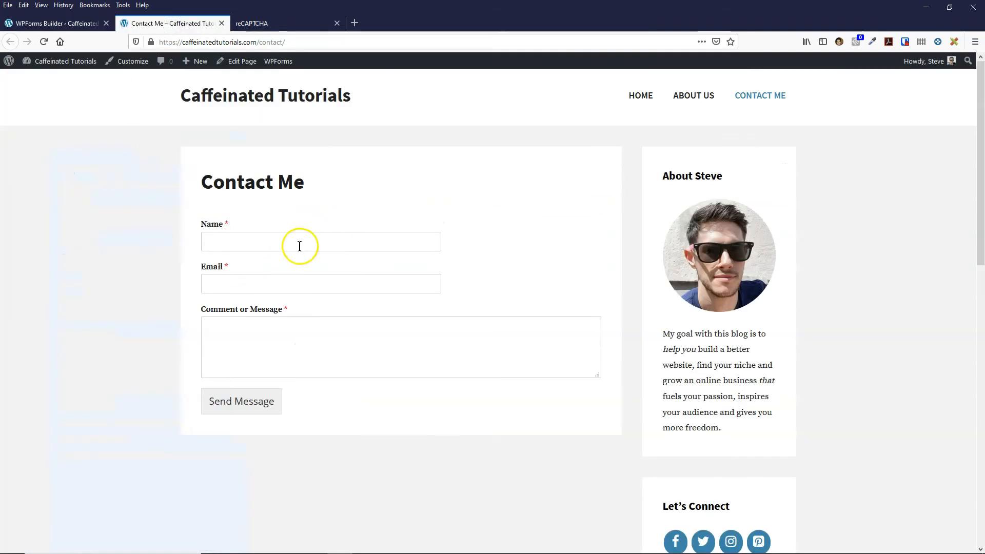
left_click(237, 61)
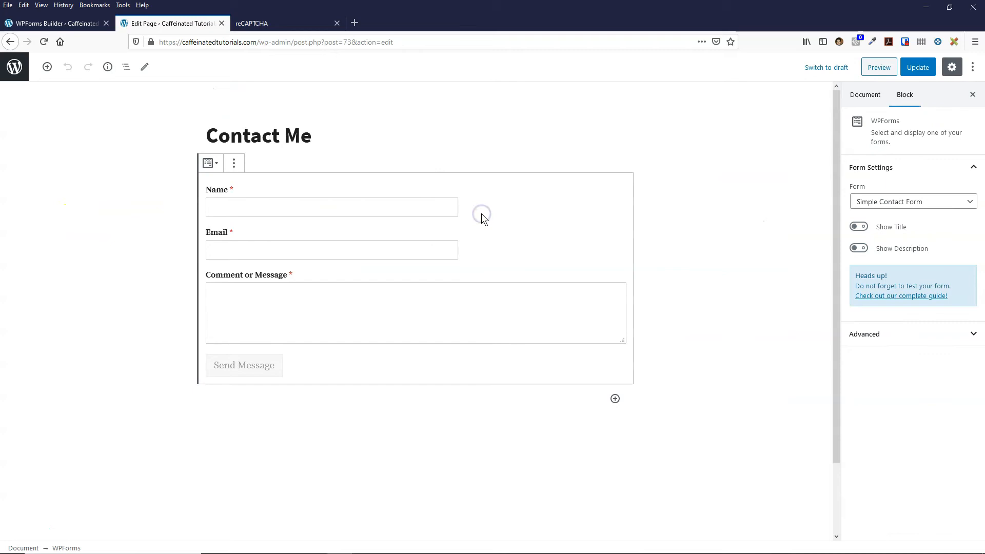
left_click(233, 165)
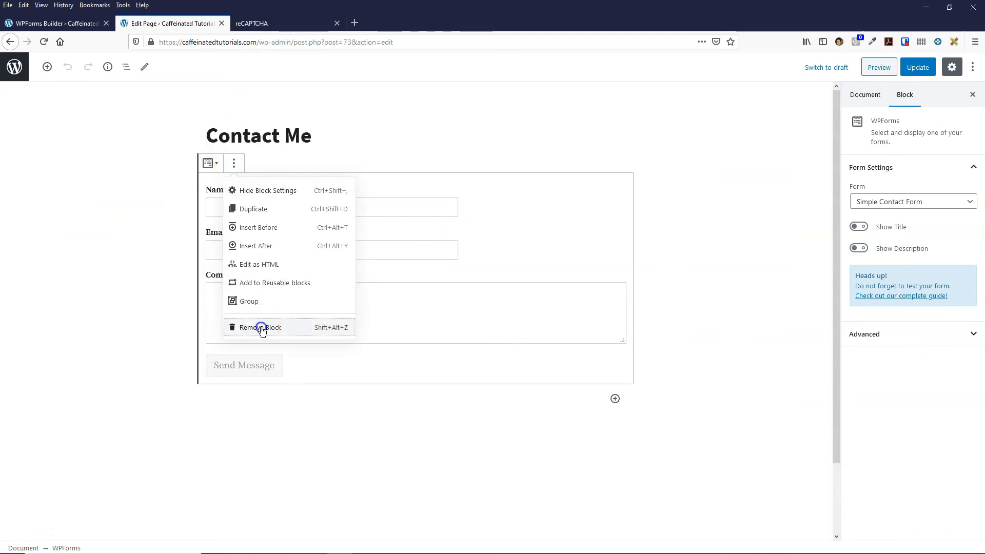
left_click(261, 326)
- Insert a WPForms block on the Contact Me page and assign it Simple Contact Form (ID #18566)
left_click(619, 189)
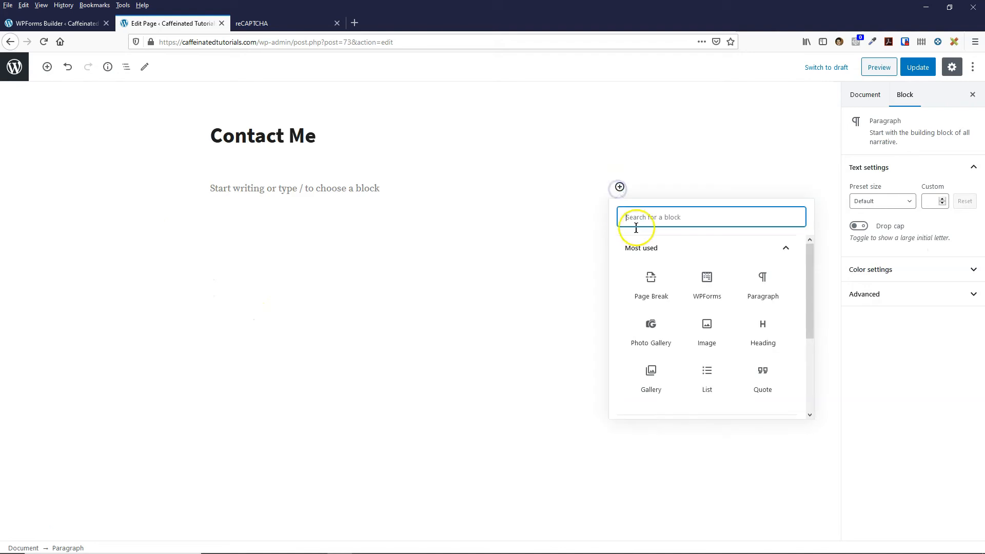
left_click(706, 280)
left_click(411, 276)
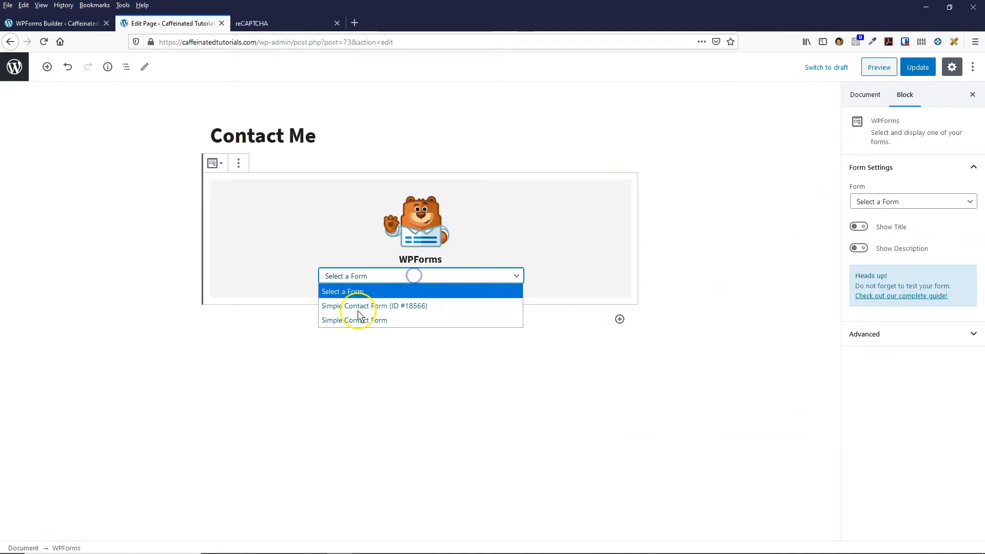
left_click(380, 306)
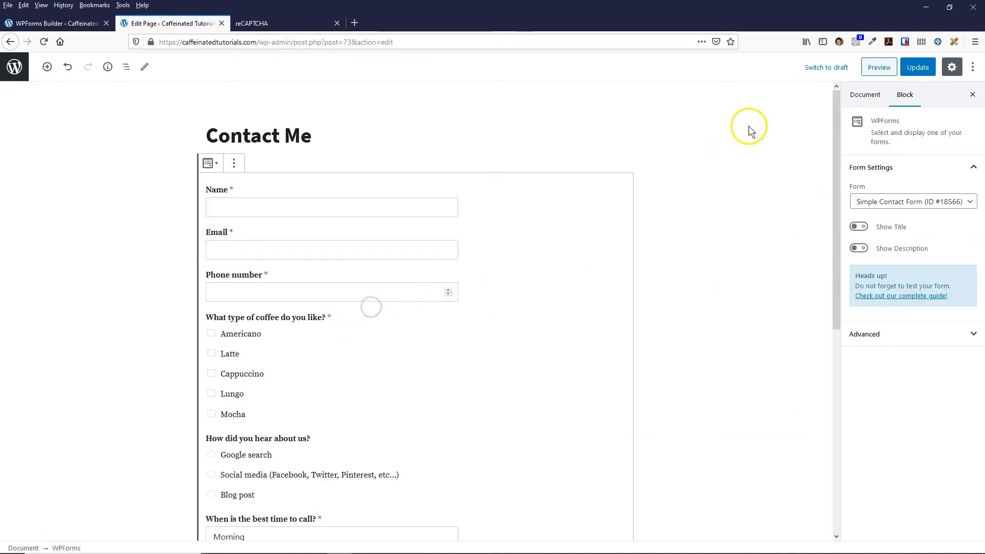
- Update the Contact Me page and check the new form's fields on the live page
scroll(533, 265, "down", 3)
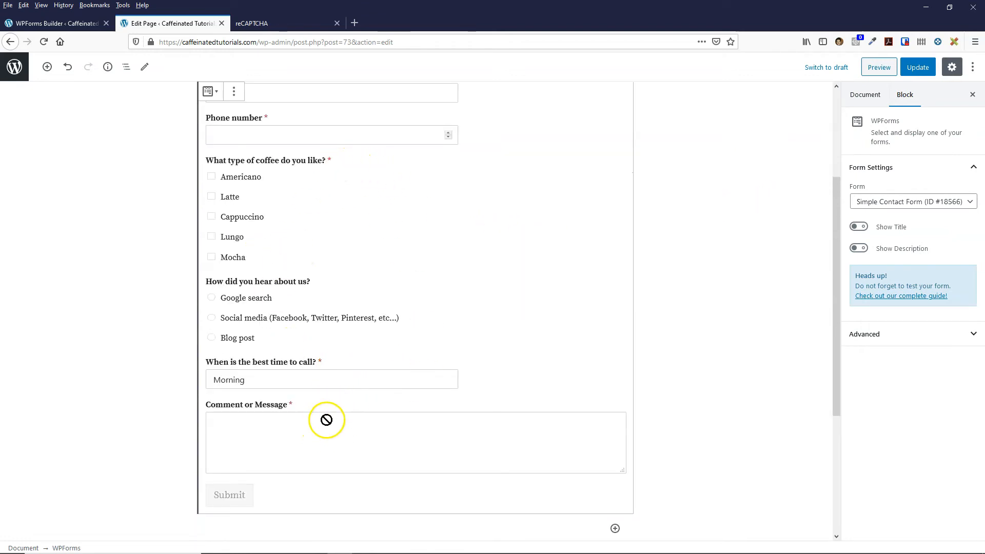
scroll(331, 418, "up", 3)
key("ctrl+s")
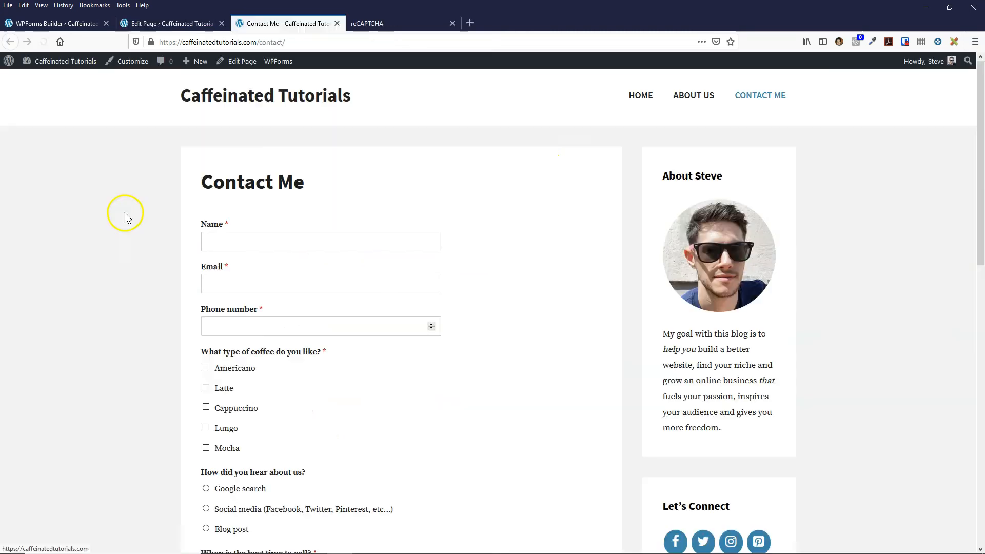
scroll(116, 216, "down", 2)
scroll(116, 215, "down", 4)
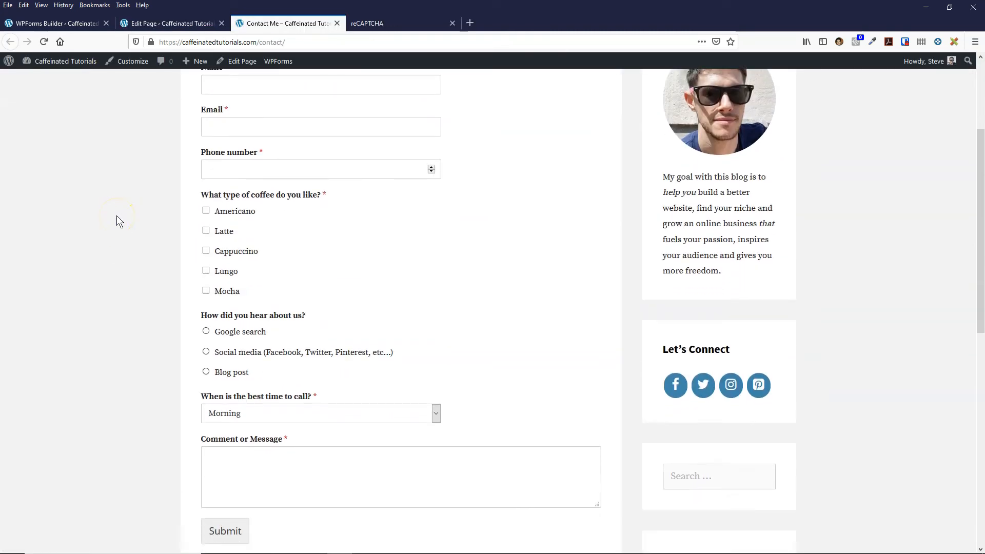
scroll(237, 418, "up", 2)
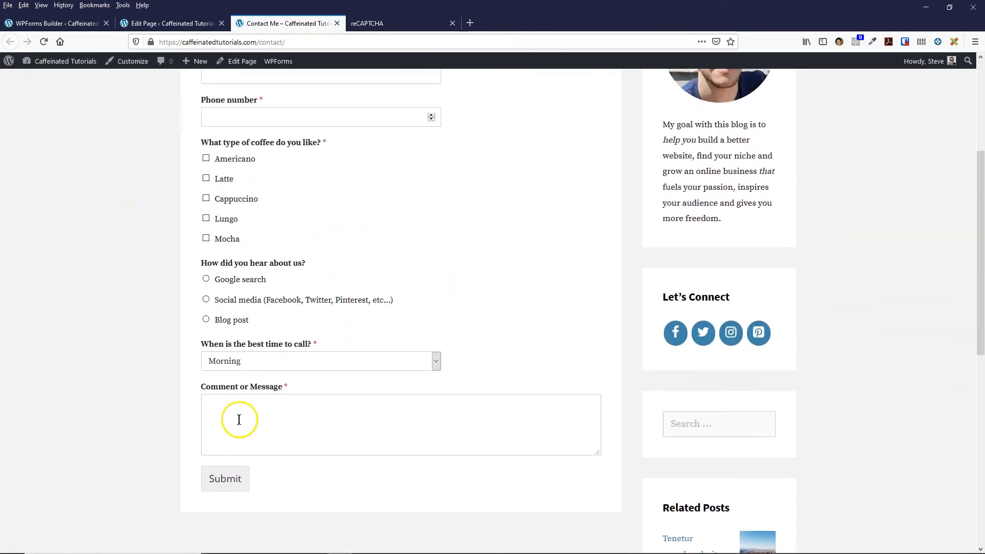
left_click(291, 370)
left_click(246, 409)
- In the form builder's notification settings, set the default notification's email subject to "Coffee Shop Blogger Contact Page"
left_click(177, 22)
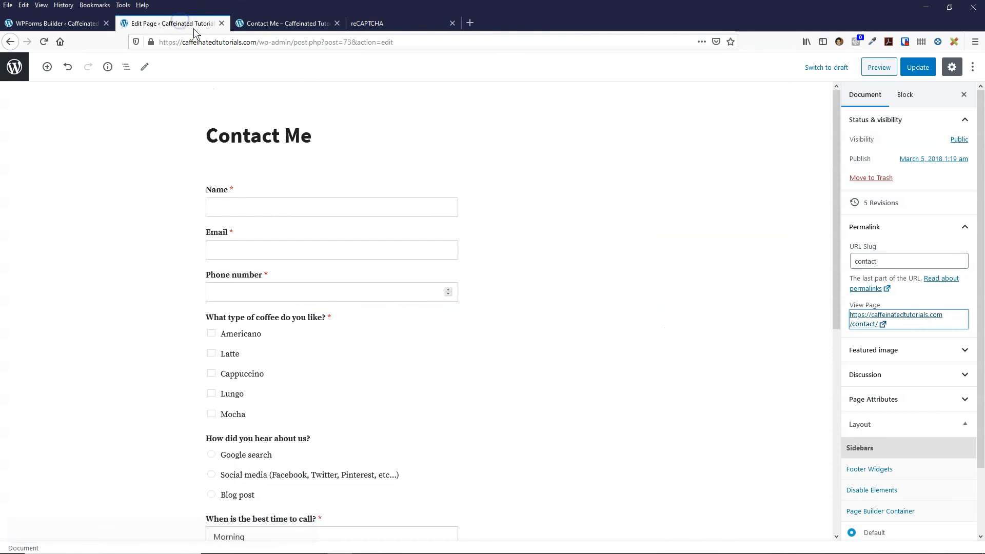
left_click(84, 24)
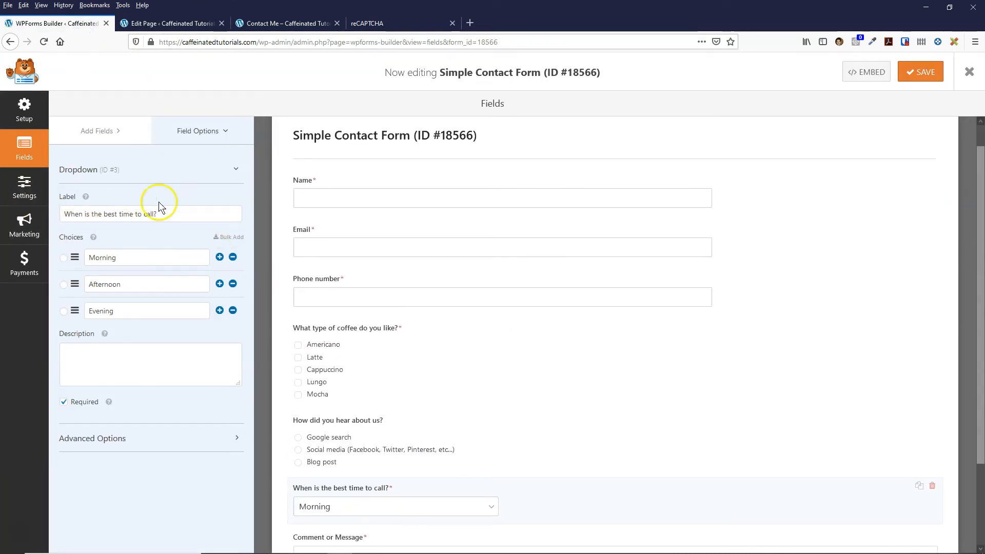
left_click(24, 187)
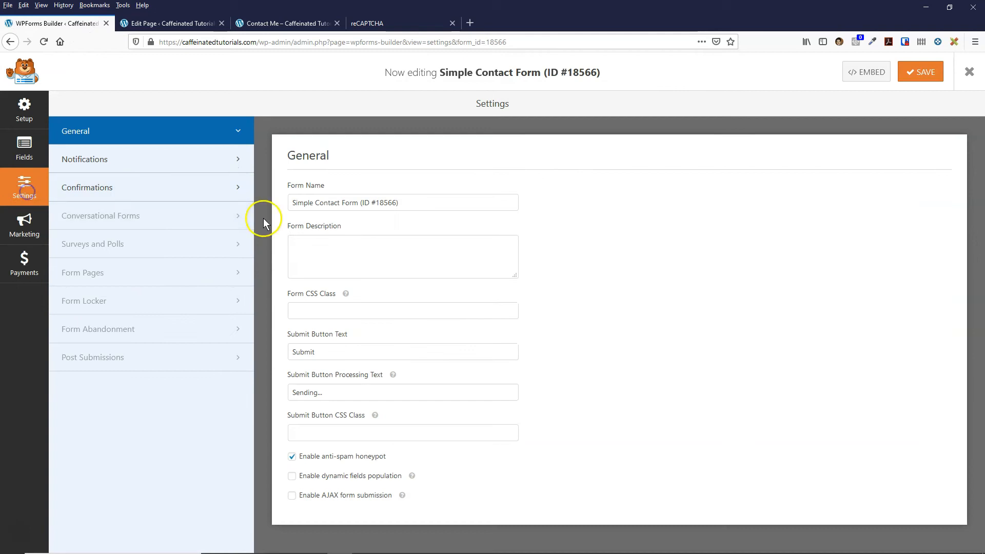
left_click(156, 171)
scroll(408, 262, "down", 2)
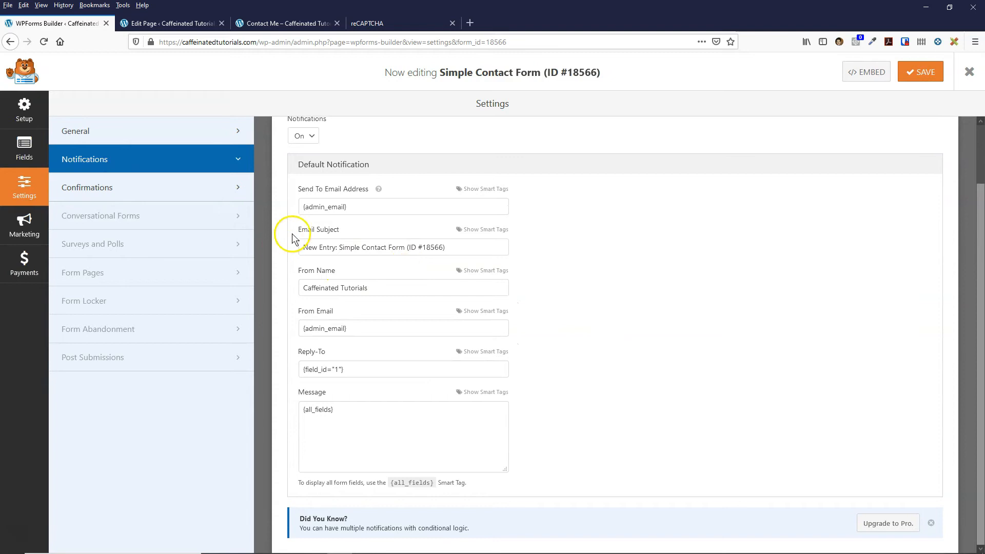
left_click_drag(471, 247, 286, 241)
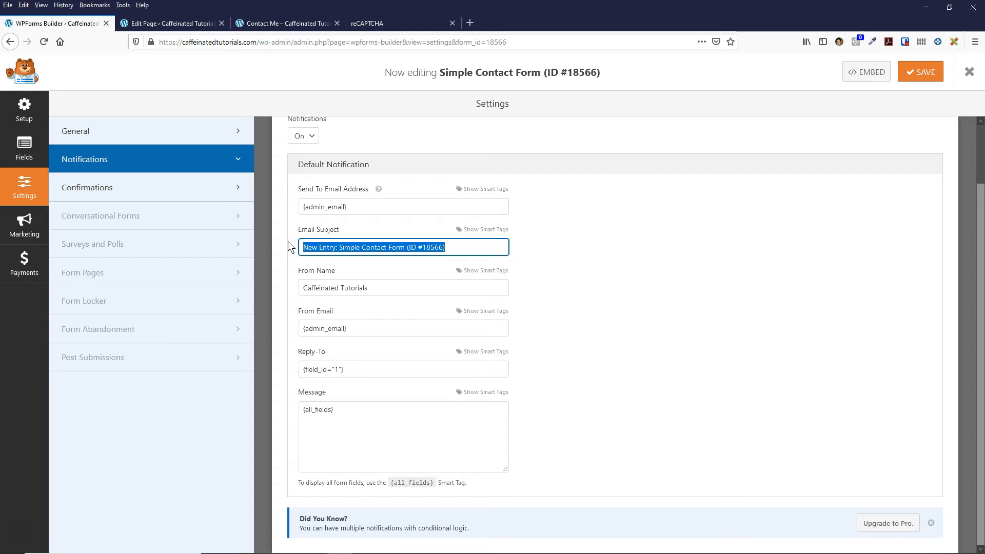
type("Coffee")
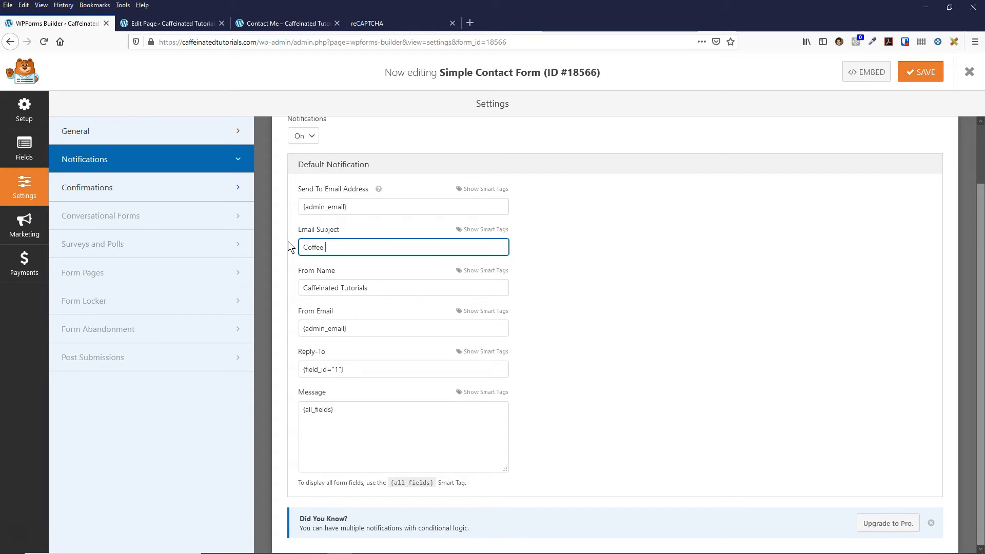
type(" Shop Blogger Contact Page")
left_click_drag(370, 247, 449, 258)
left_click(436, 254)
left_click(424, 255)
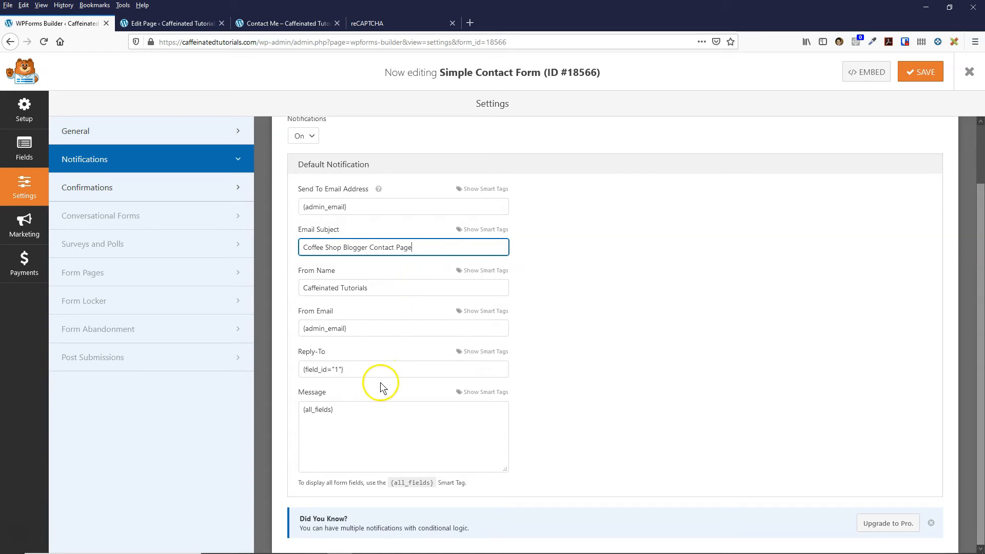
- Clear the default notification's Reply-To value and refill it with the smart tag for the Email field
left_click(354, 369)
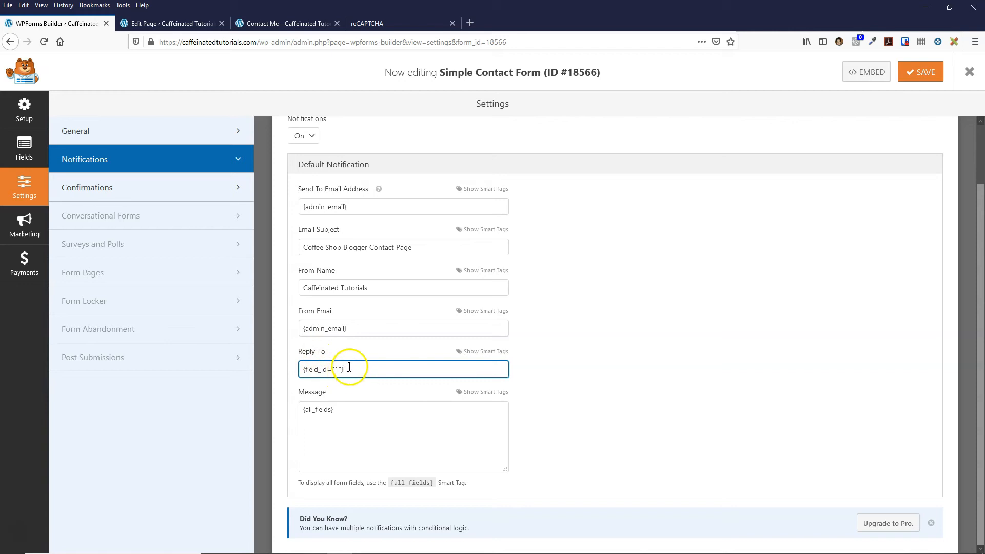
left_click_drag(354, 369, 290, 361)
key("BackSpace")
left_click(487, 353)
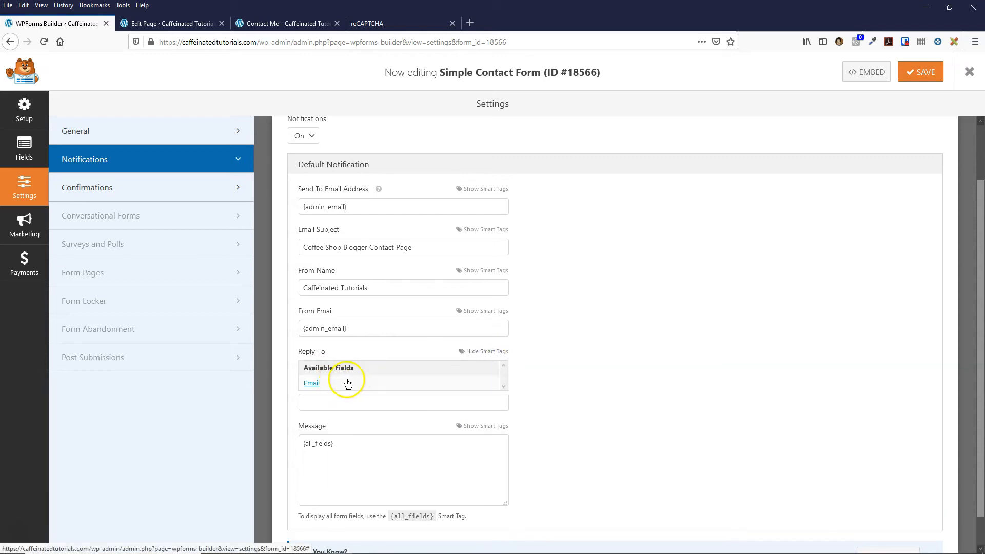
scroll(345, 380, "down", 1)
left_click(312, 353)
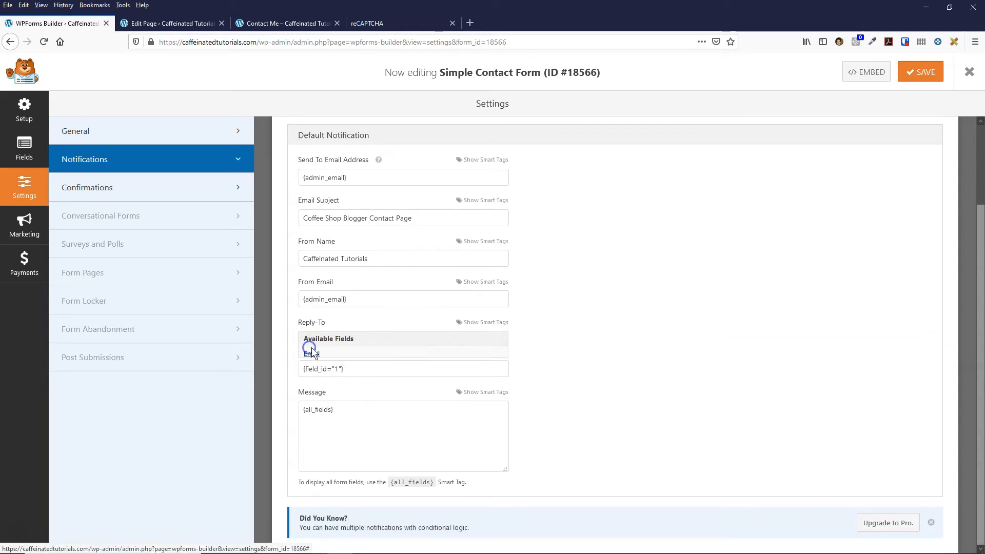
left_click(333, 370)
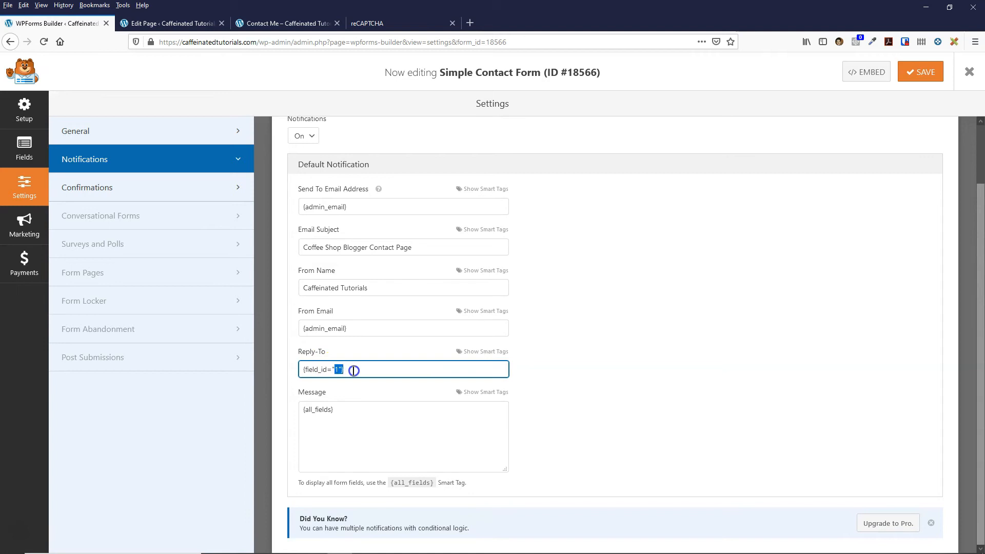
- Review the default notification's Message and Send To Email Address values and save the form
left_click(361, 412)
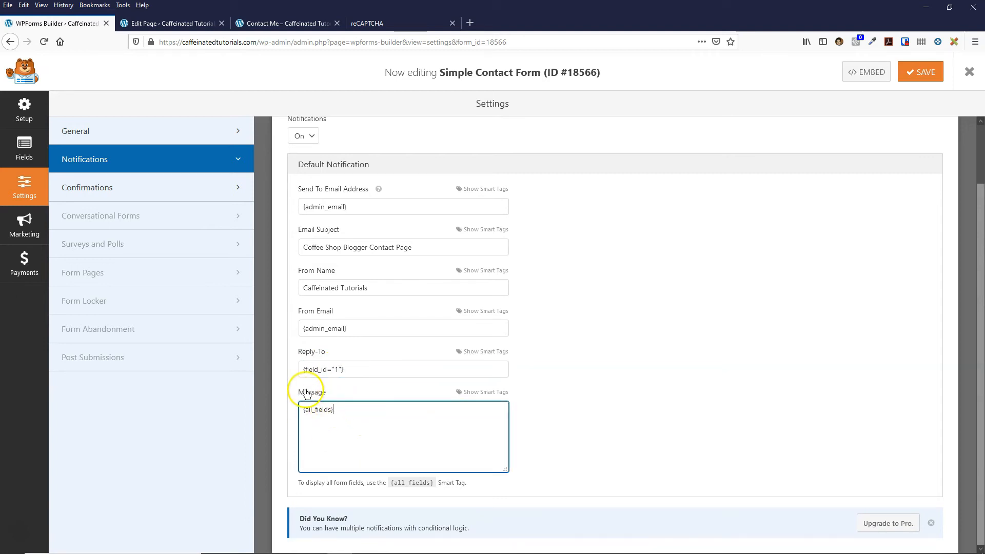
left_click(342, 416)
left_click_drag(350, 409, 297, 405)
left_click(350, 408)
scroll(403, 431, "up", 2)
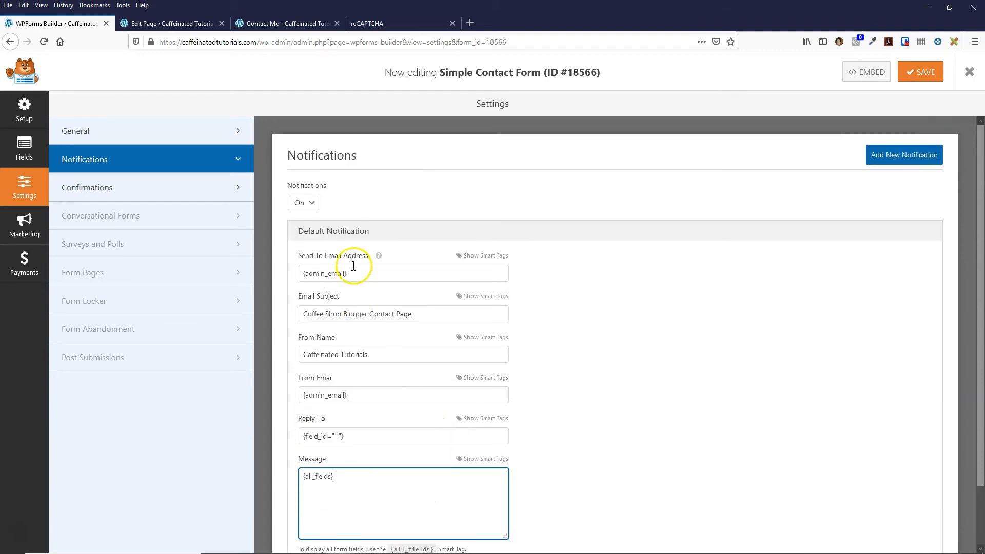
left_click_drag(301, 275, 372, 282)
left_click(369, 272)
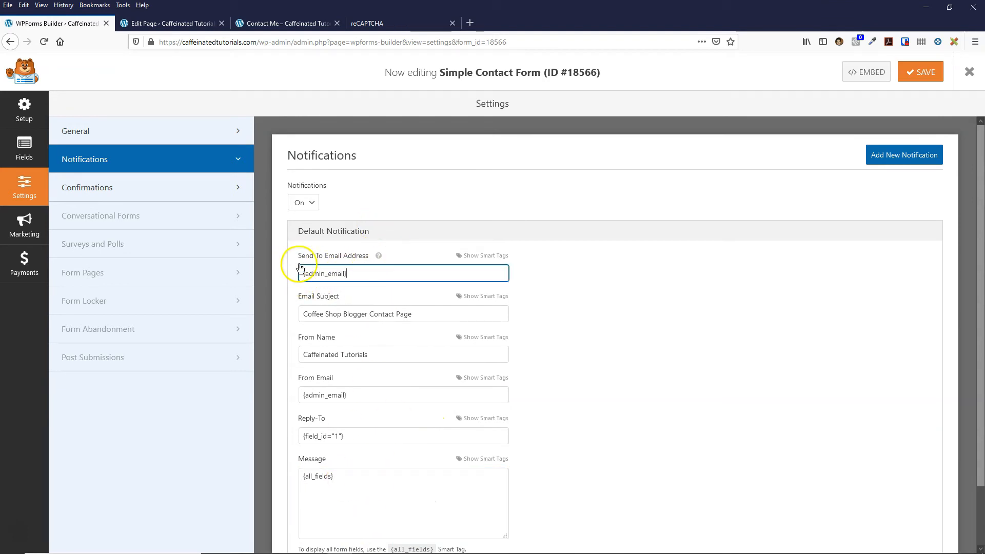
mouse_move(301, 274)
left_mouse_down()
mouse_move(367, 275)
mouse_move(288, 274)
left_mouse_up()
left_click(365, 275)
left_click(350, 272)
left_click(930, 87)
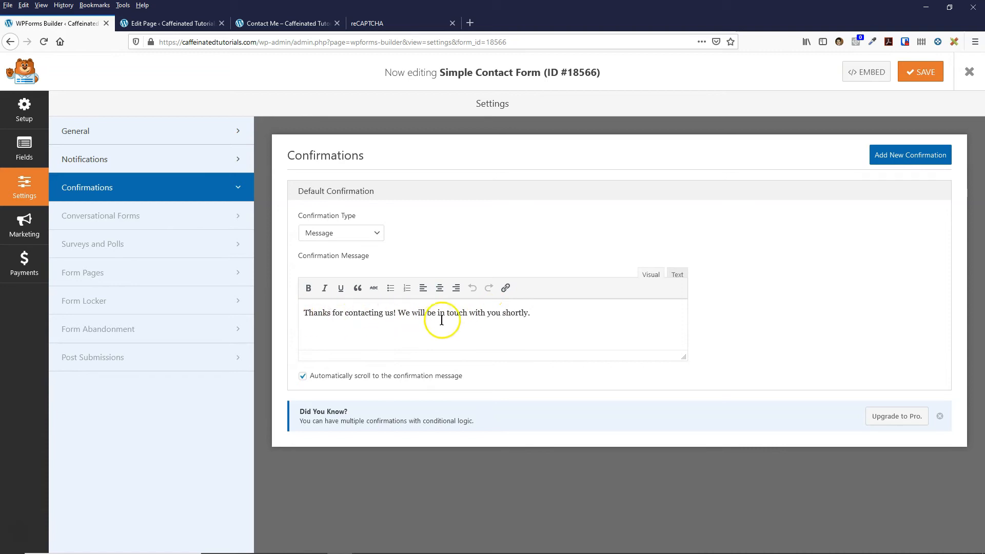
- In the form's general settings, rename the form to "Advanced contact form"
left_click(187, 134)
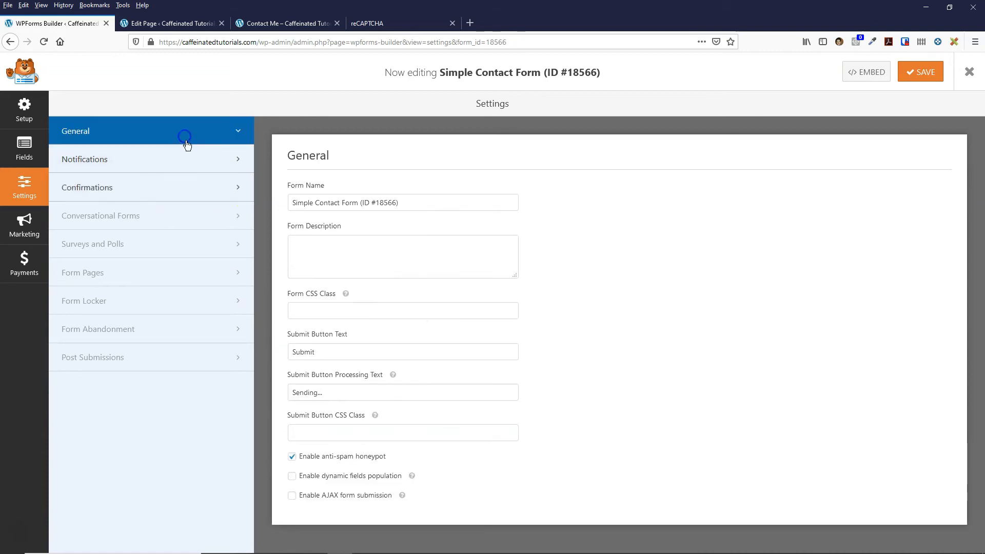
left_click_drag(453, 207, 283, 164)
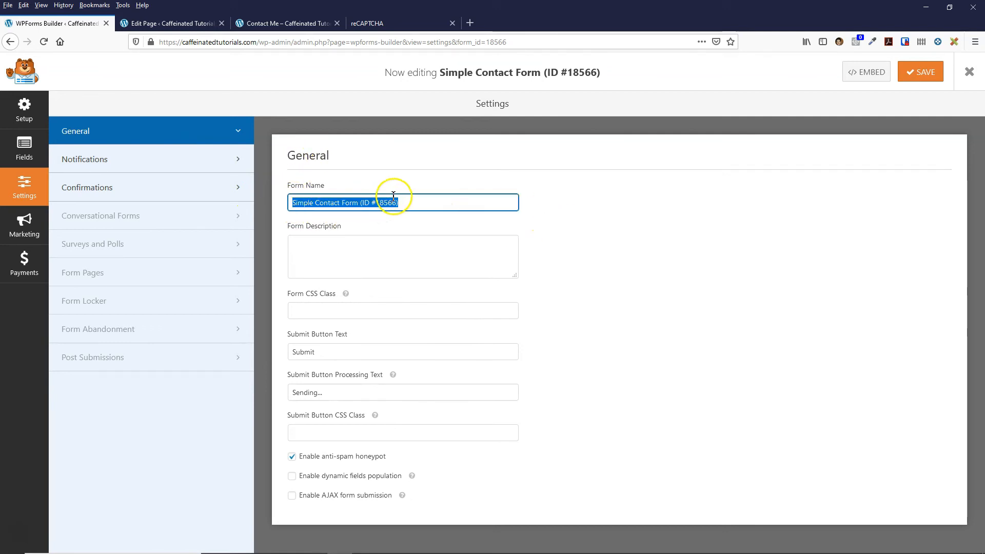
type("Advanced con")
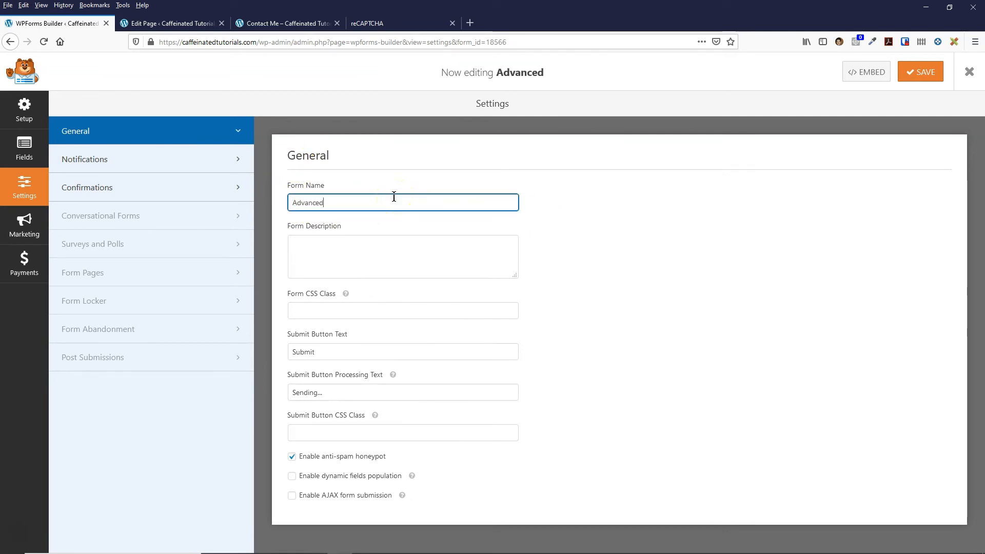
type("t form")
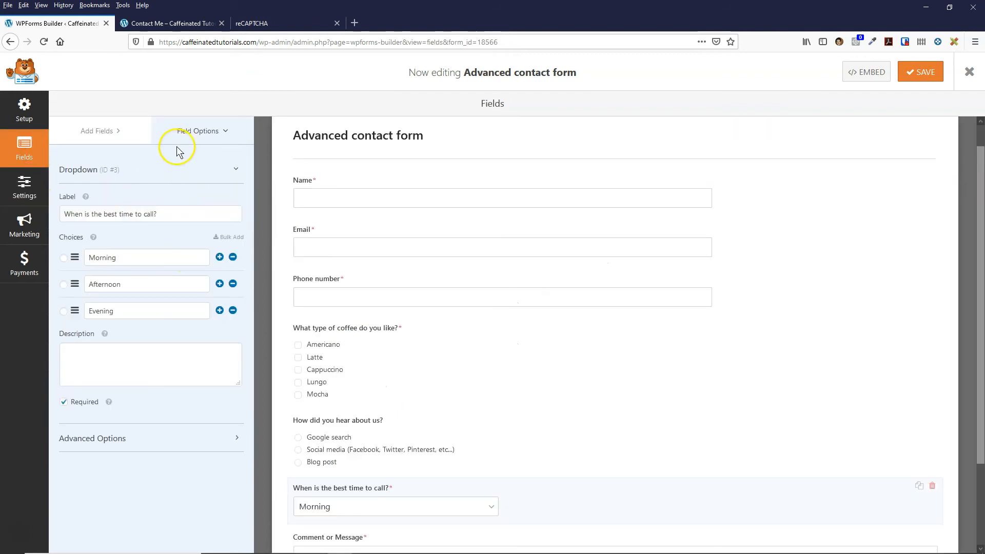
- Review the field types that can be added and check the form's layout on the live Contact Me page
left_click(102, 132)
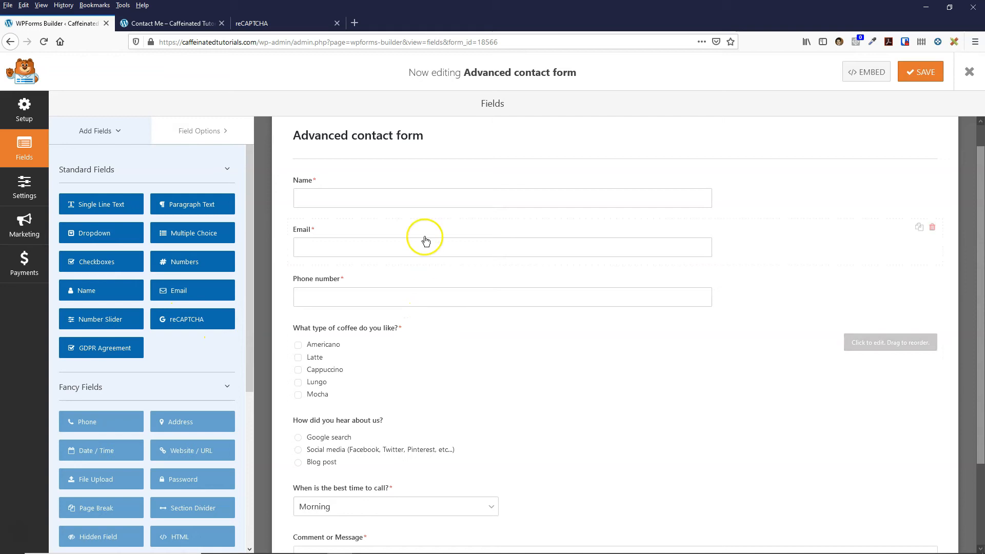
left_click(148, 18)
scroll(416, 369, "down", 7)
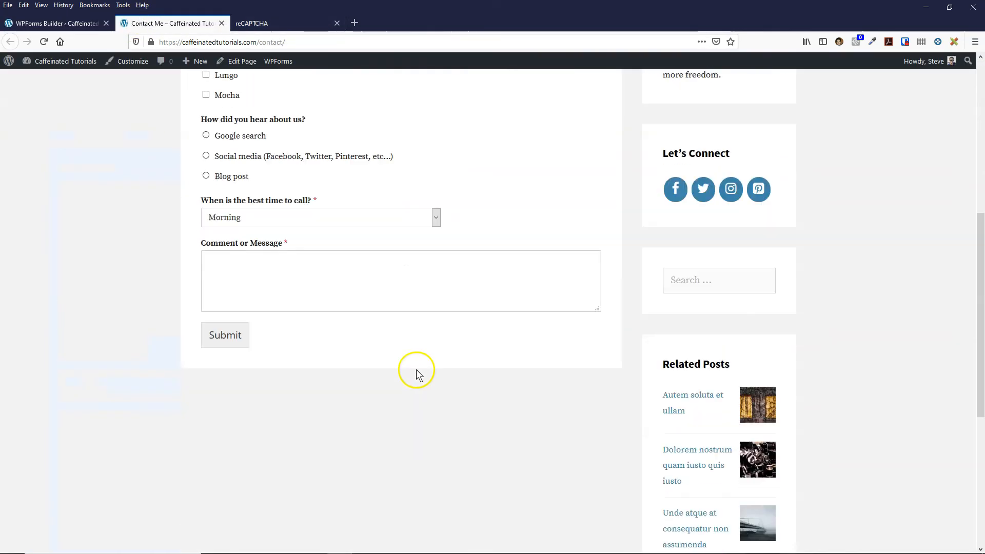
scroll(491, 355, "up", 2)
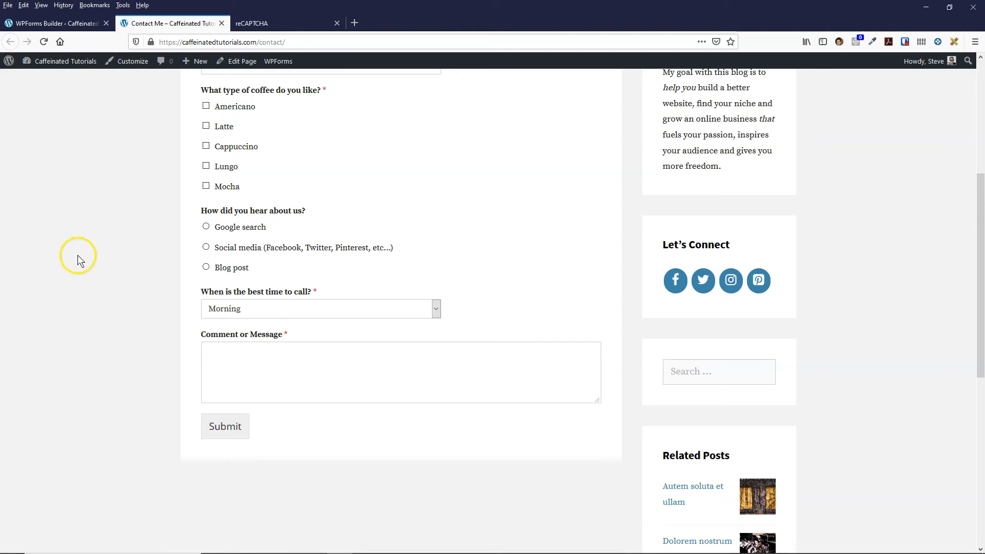
left_click(77, 25)
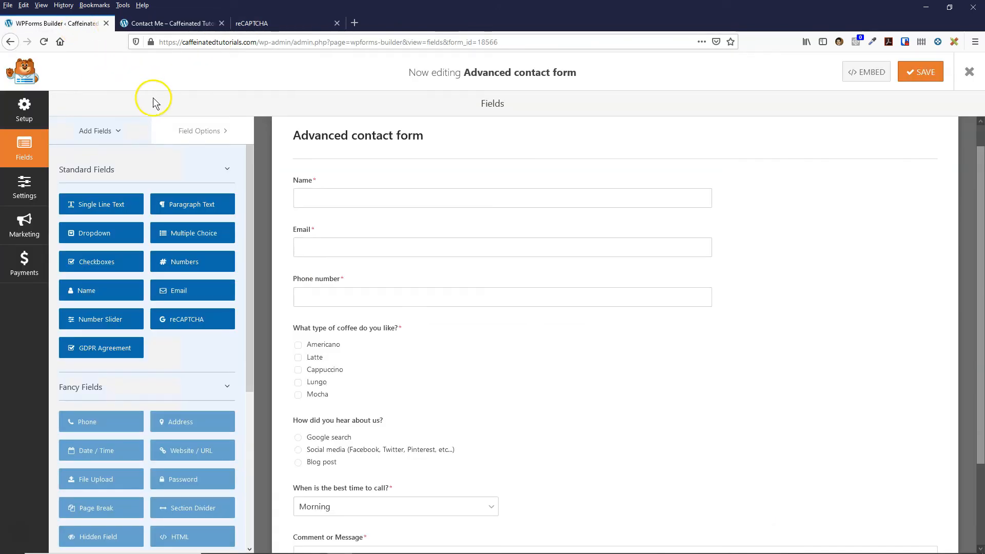
- Leave the form builder and choose Checkbox reCAPTCHA v2 as the type in the WPForms reCAPTCHA settings
left_click(970, 71)
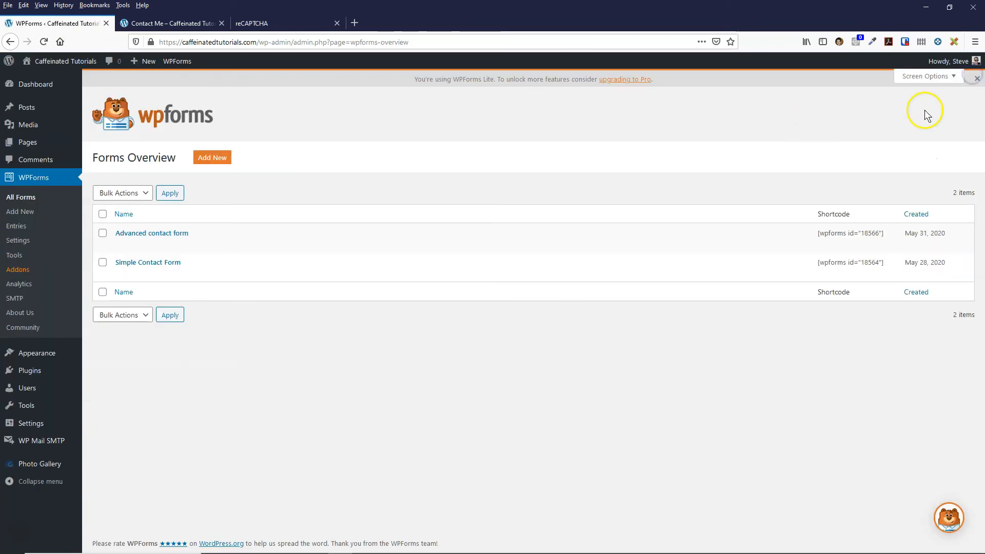
left_click(19, 242)
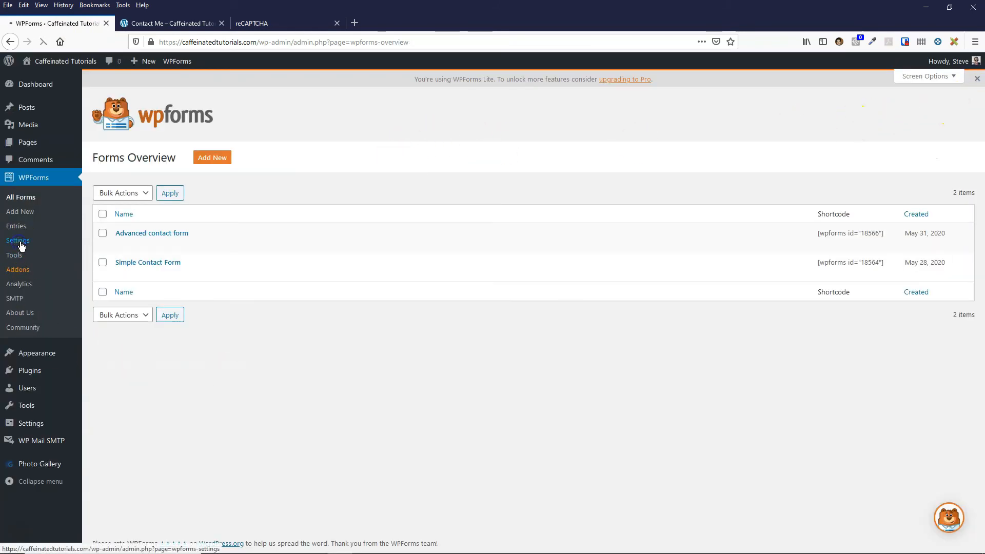
left_click(184, 161)
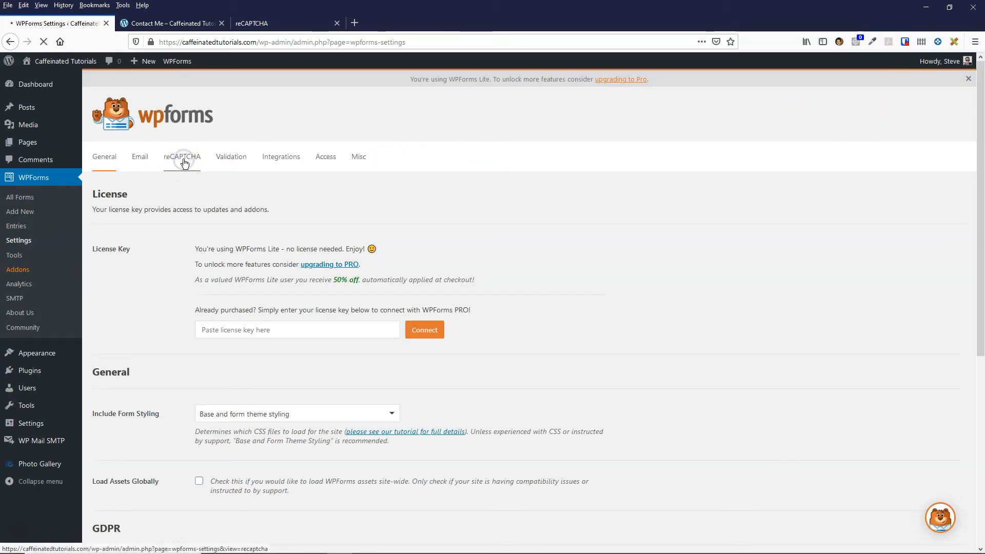
scroll(248, 271, "down", 2)
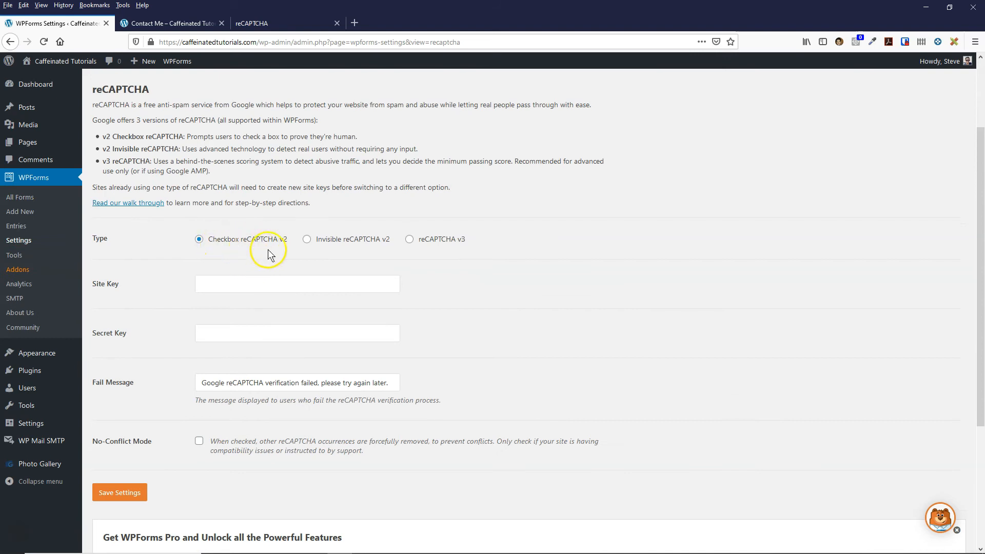
left_click(240, 238)
- Switch to the Google reCAPTCHA admin console and start registering a new site with the label "CSB Advanced form"
left_click(263, 26)
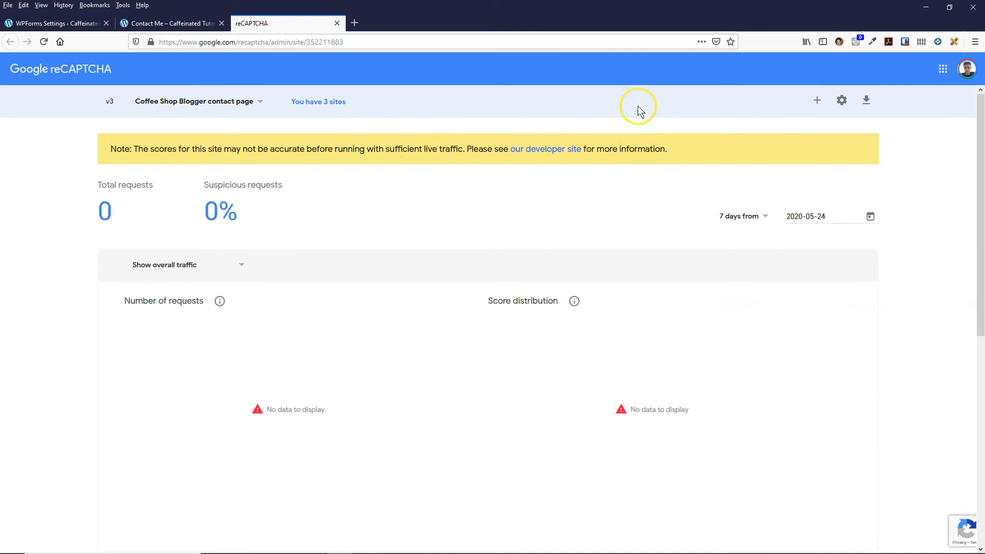
left_click(817, 101)
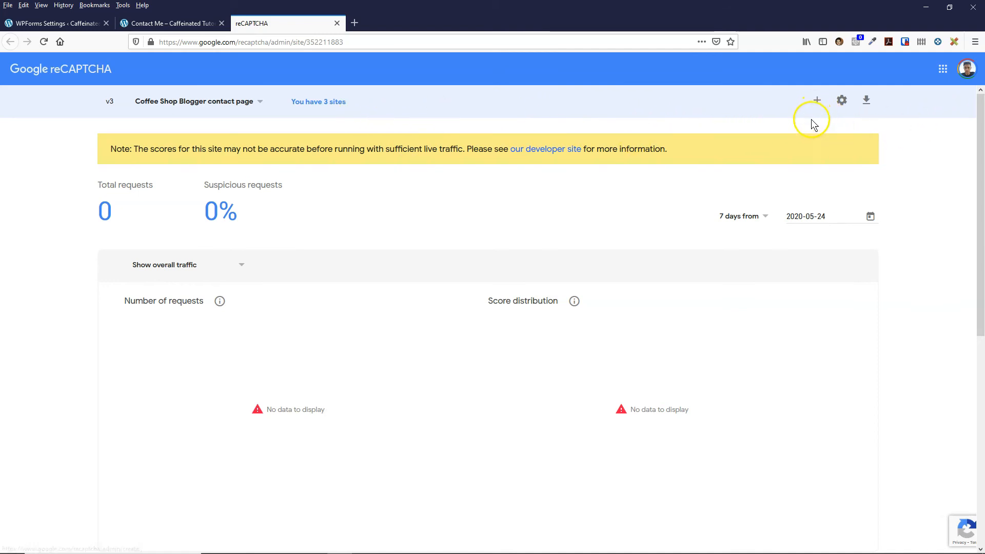
left_click(819, 103)
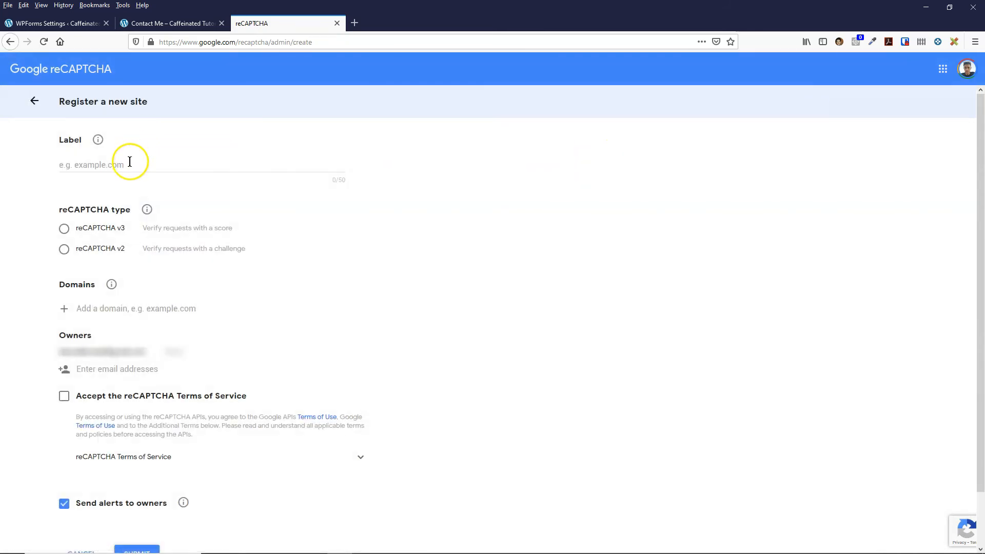
left_click(125, 160)
left_click(137, 169)
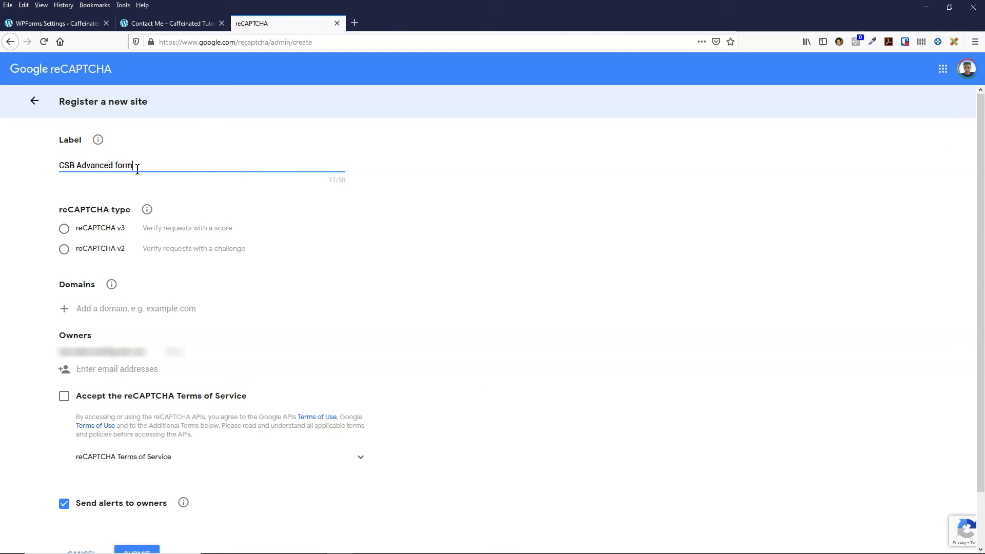
- Set the new site's type to reCAPTCHA v2 with the "I'm not a robot" tickbox and add the domain caffeinatedtutorials.com
scroll(21, 198, "down", 2)
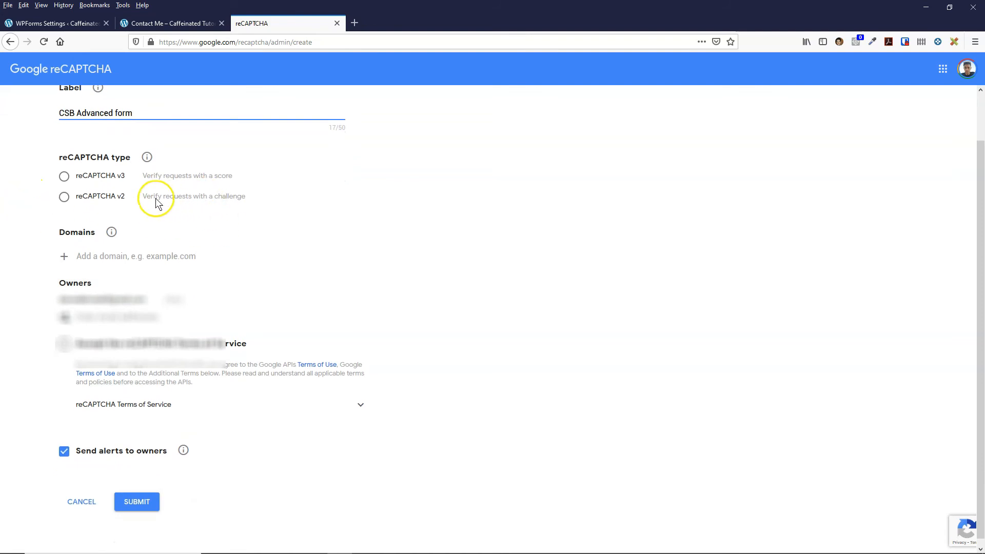
left_click(63, 197)
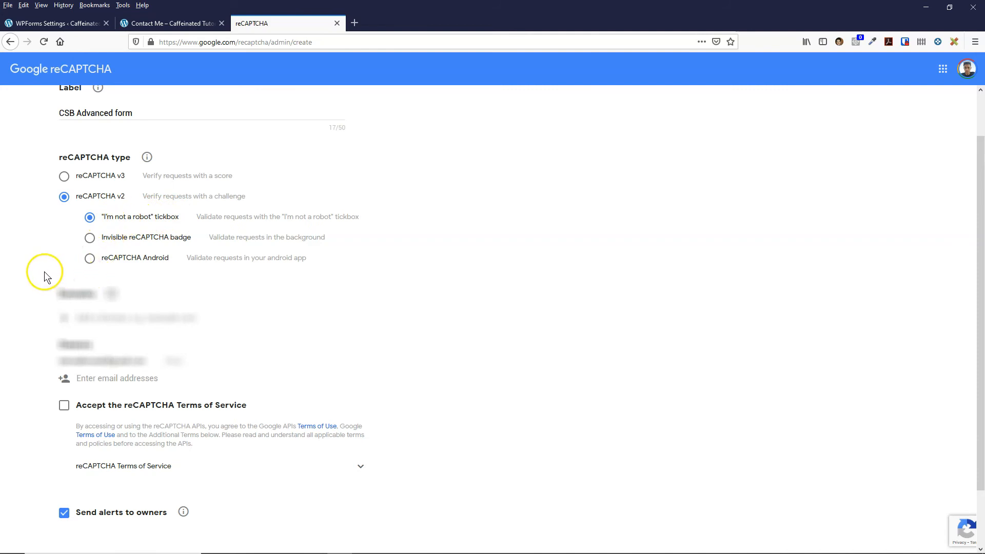
scroll(521, 313, "down", 1)
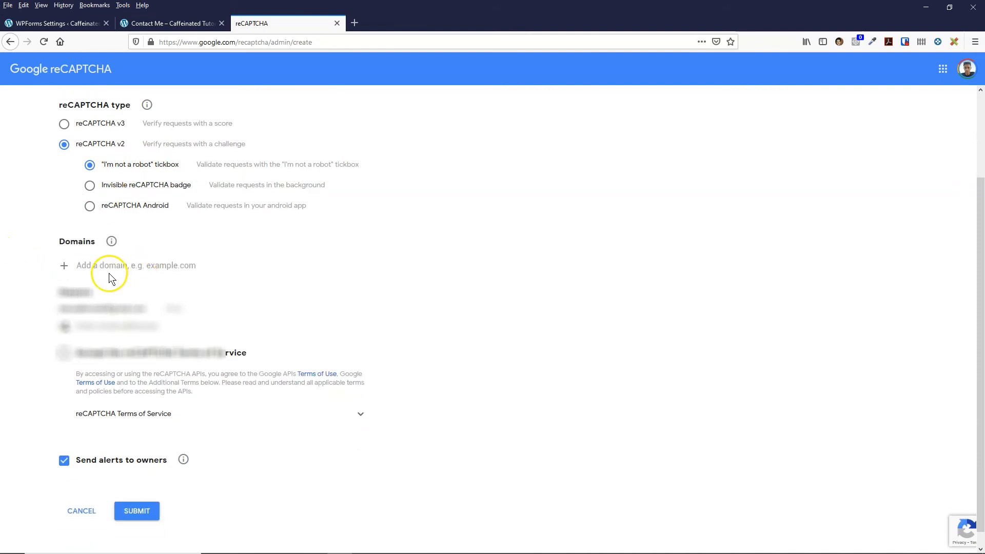
left_click(167, 268)
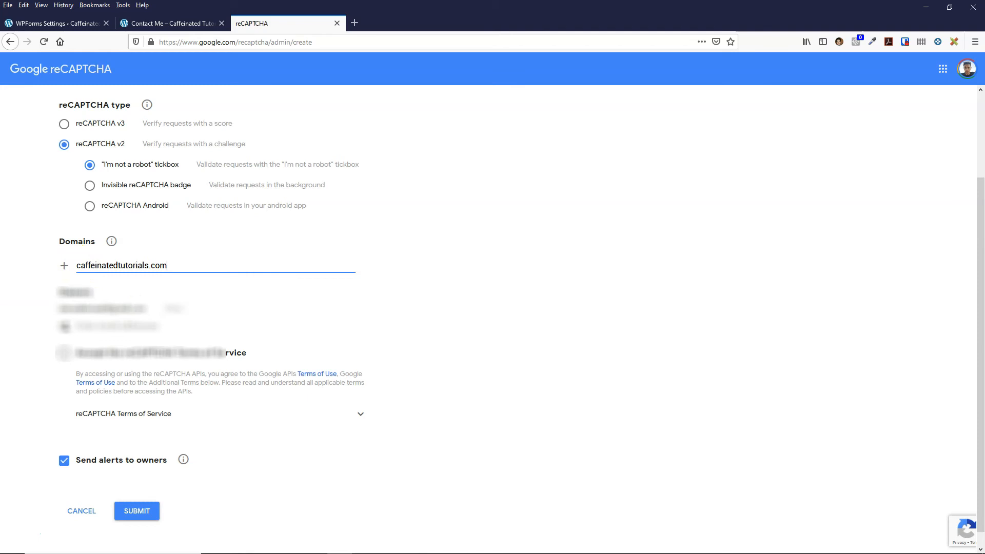
key("Return")
- Accept the reCAPTCHA Terms of Service, keep alerts to owners enabled, and submit the site registration
scroll(94, 297, "down", 1)
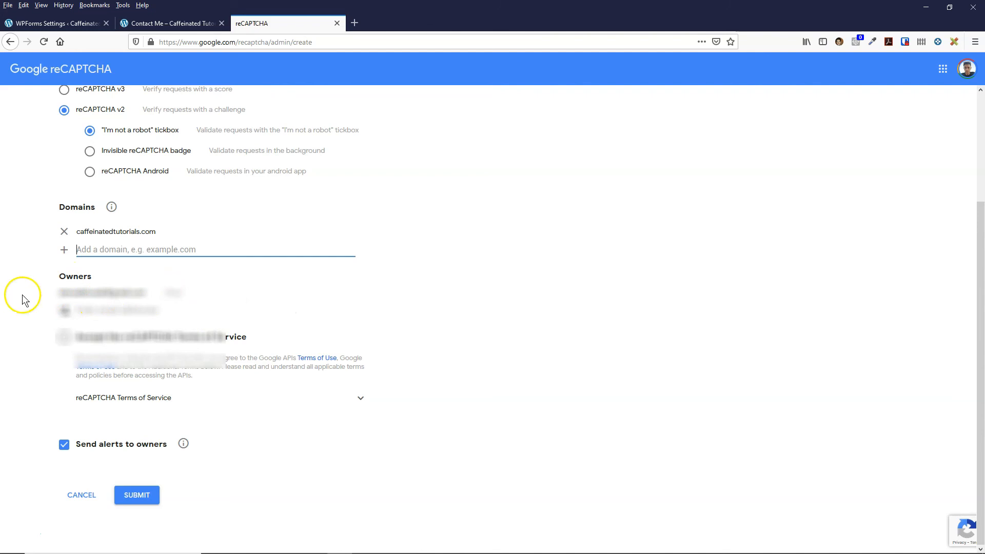
left_click(66, 339)
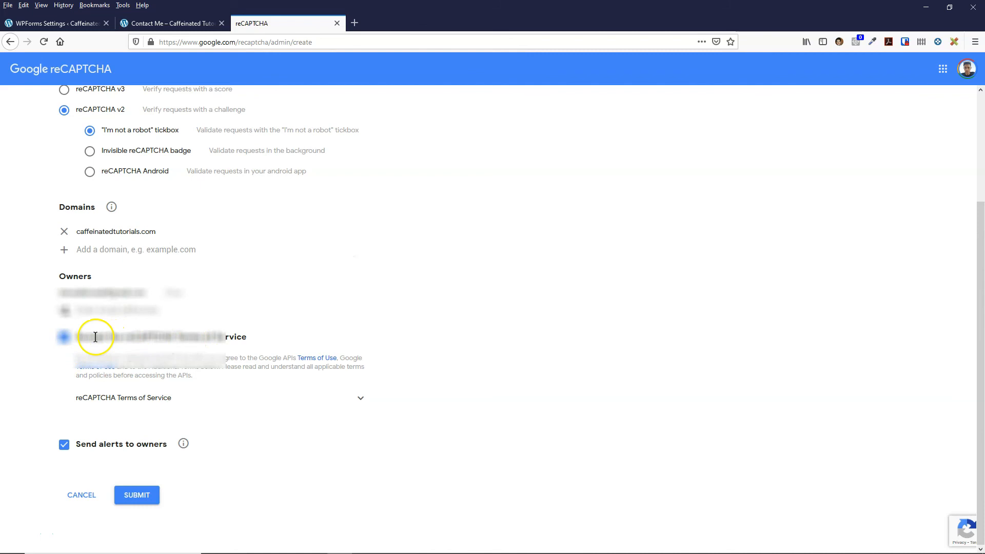
mouse_move(184, 451)
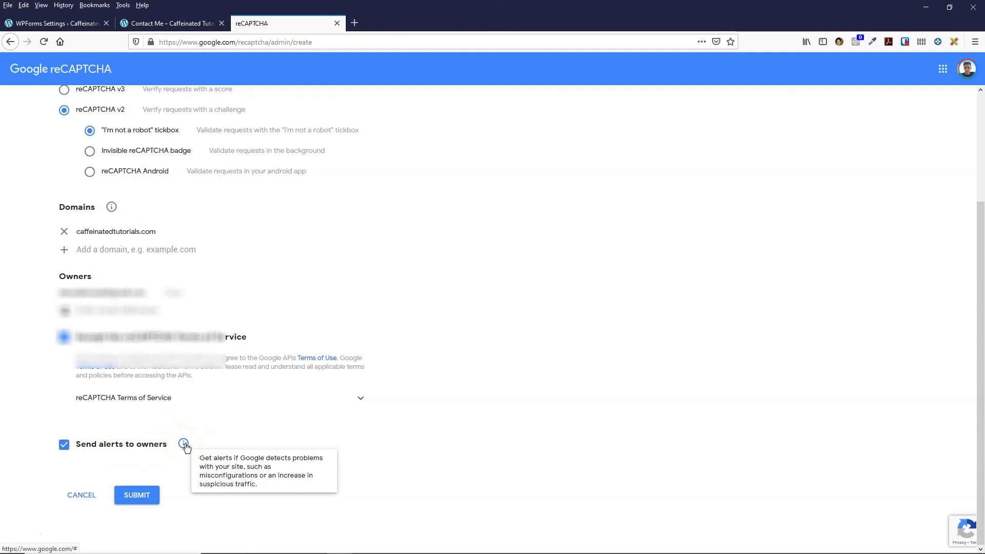
scroll(294, 402, "up", 3)
scroll(260, 378, "down", 3)
left_click(135, 511)
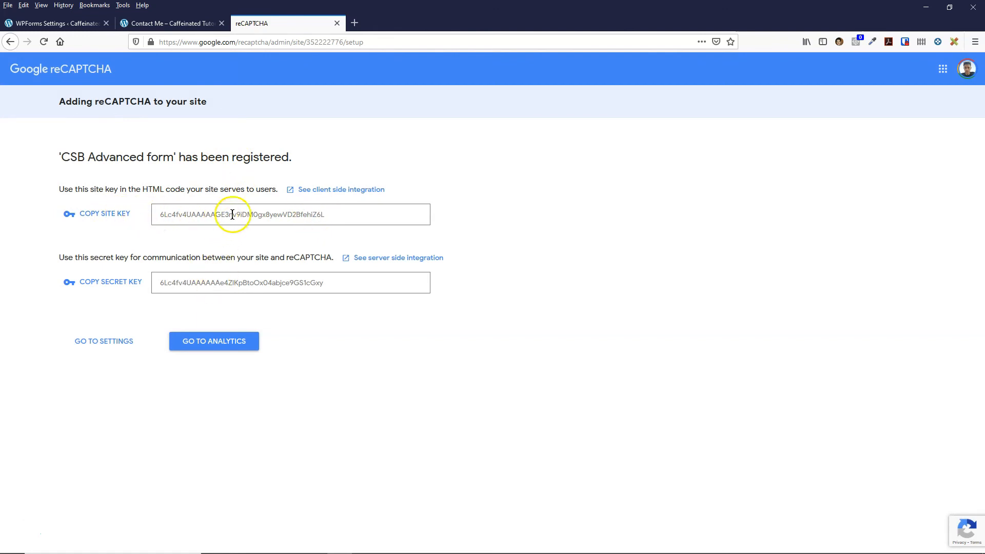
- Copy the generated reCAPTCHA site key into the Site Key field of the WPForms reCAPTCHA settings
left_click(103, 215)
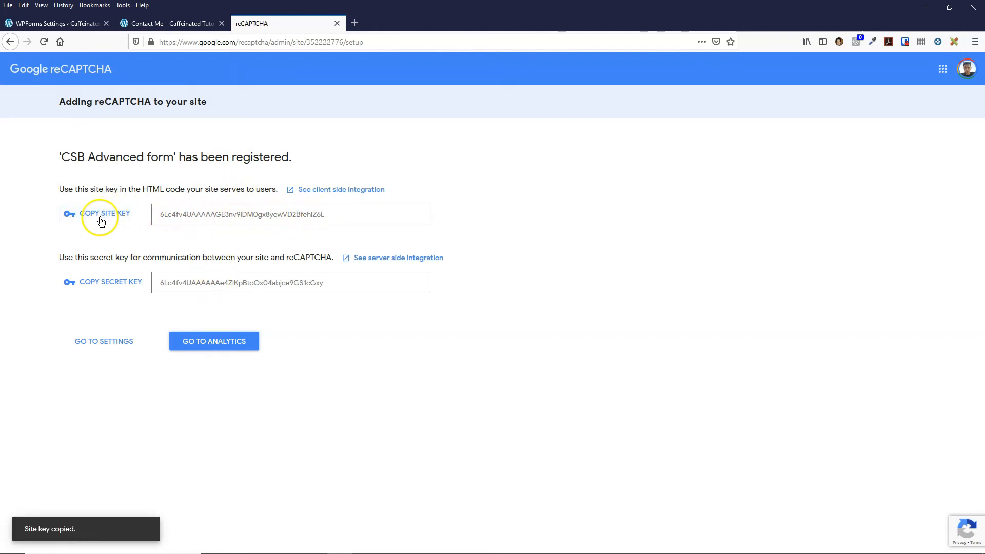
left_click(84, 23)
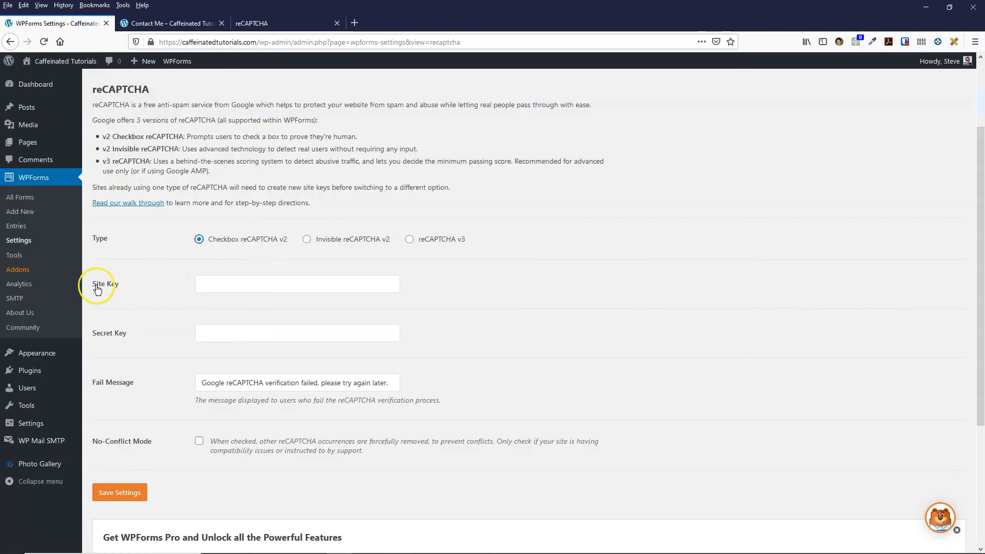
left_click(205, 284)
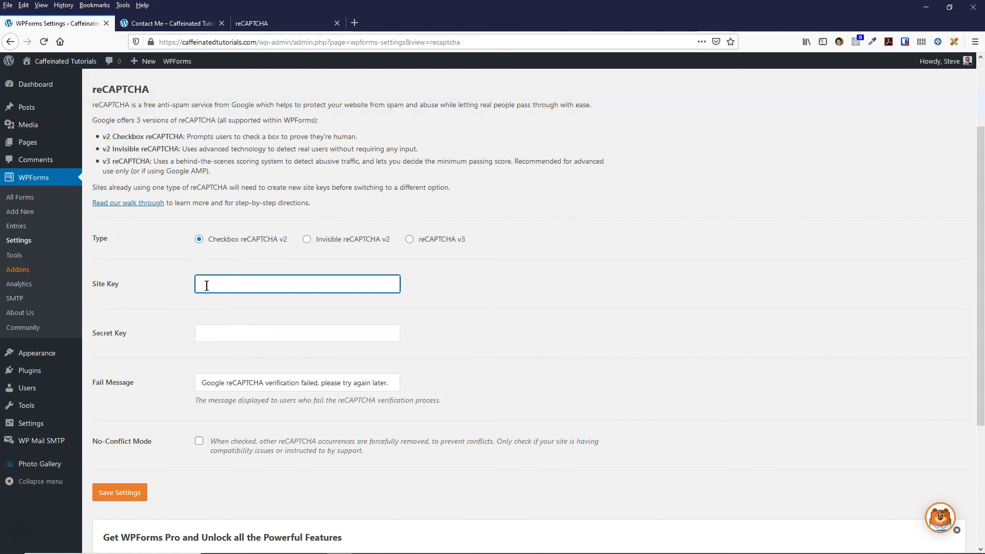
key("ctrl+v")
- Copy the reCAPTCHA secret key into the WPForms Secret Key field and save the settings
left_click(243, 23)
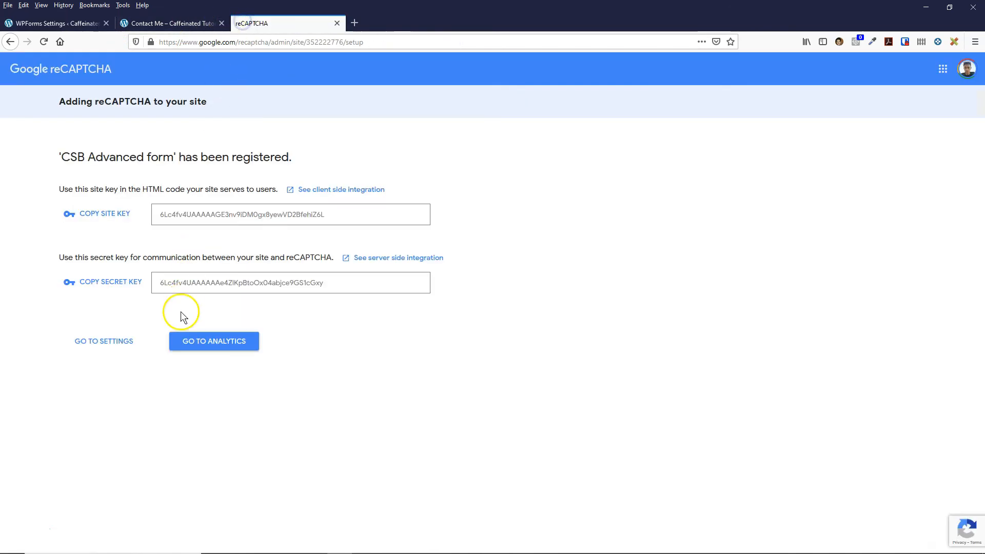
left_click(122, 283)
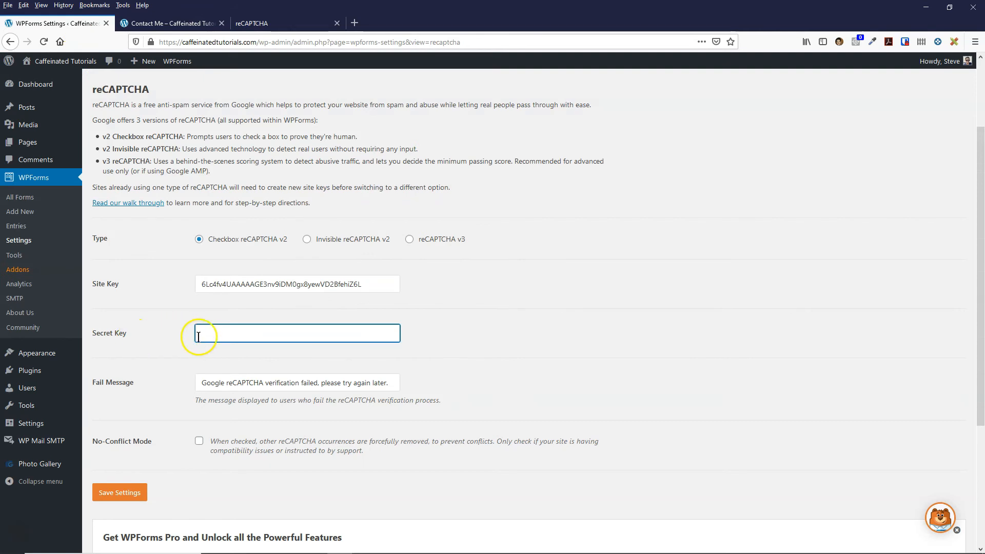
key("ctrl+v")
scroll(186, 346, "down", 3)
left_click(123, 336)
- View the analytics of the newly registered reCAPTCHA site, then close the reCAPTCHA admin page
left_click(277, 23)
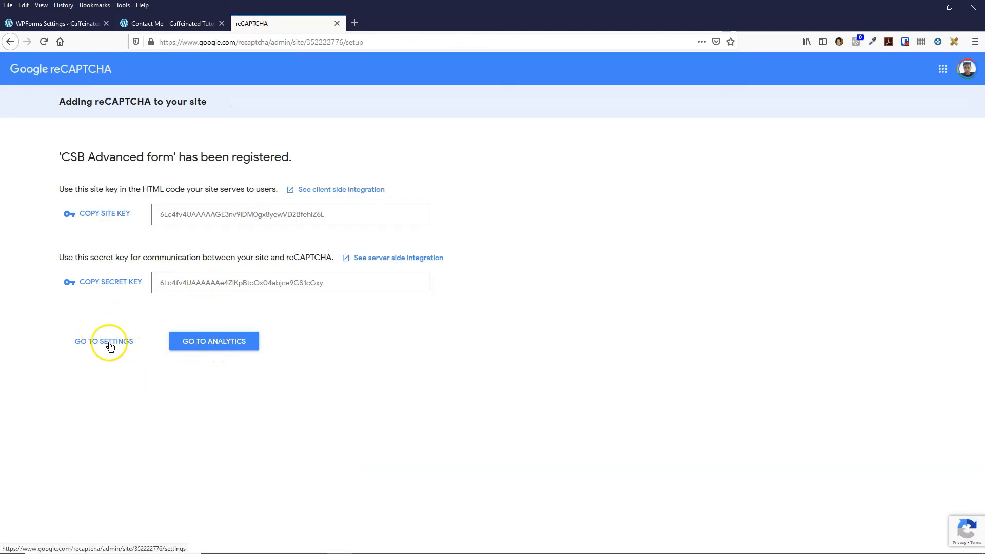
left_click(211, 345)
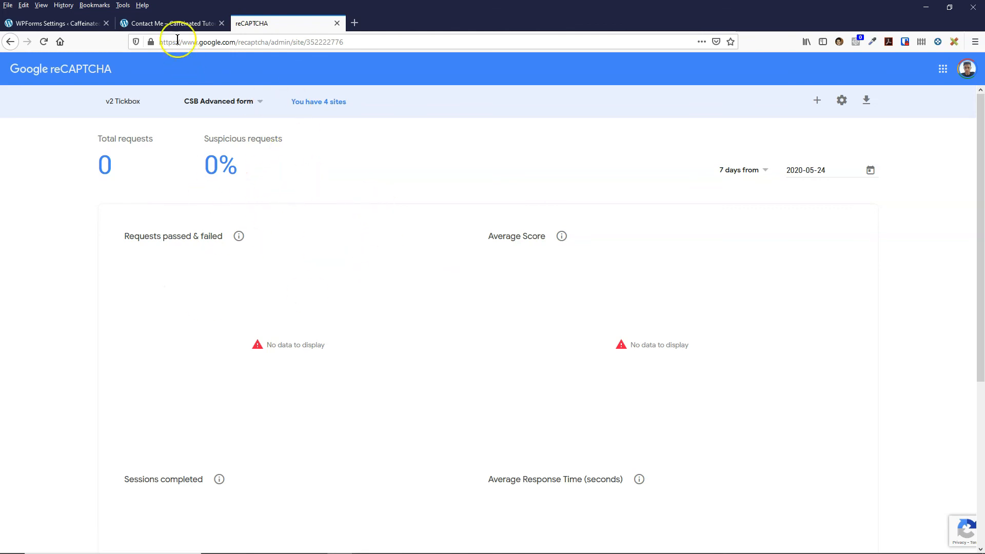
left_click(176, 24)
left_click(337, 24)
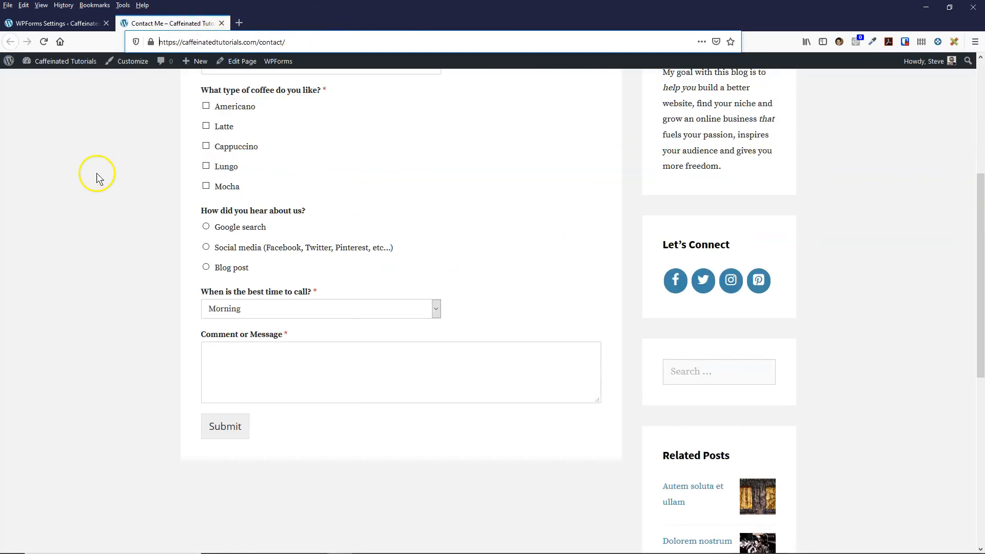
- Return to the WPForms list of all forms and open "Advanced contact form" for editing
key("ctrl+Page_Up")
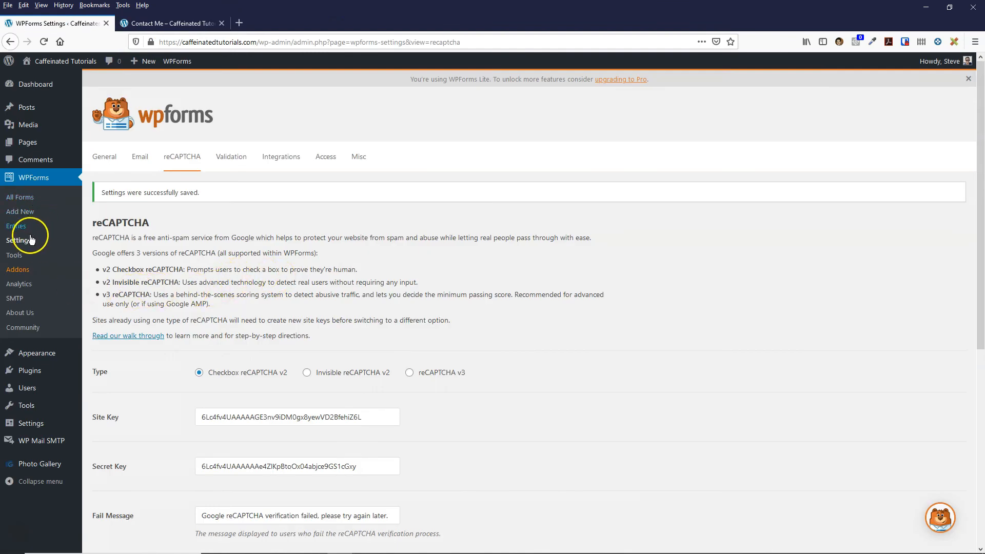
left_click(30, 198)
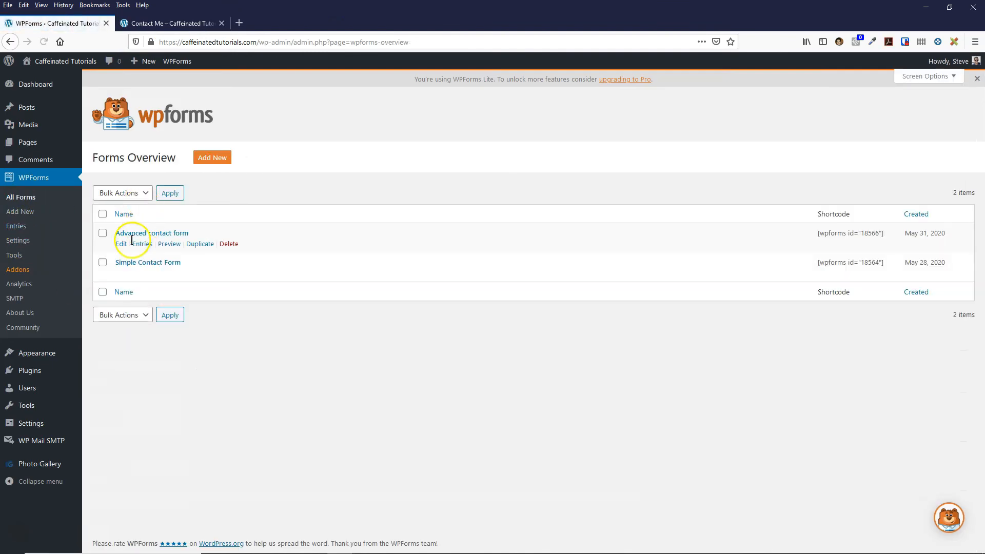
left_click(121, 244)
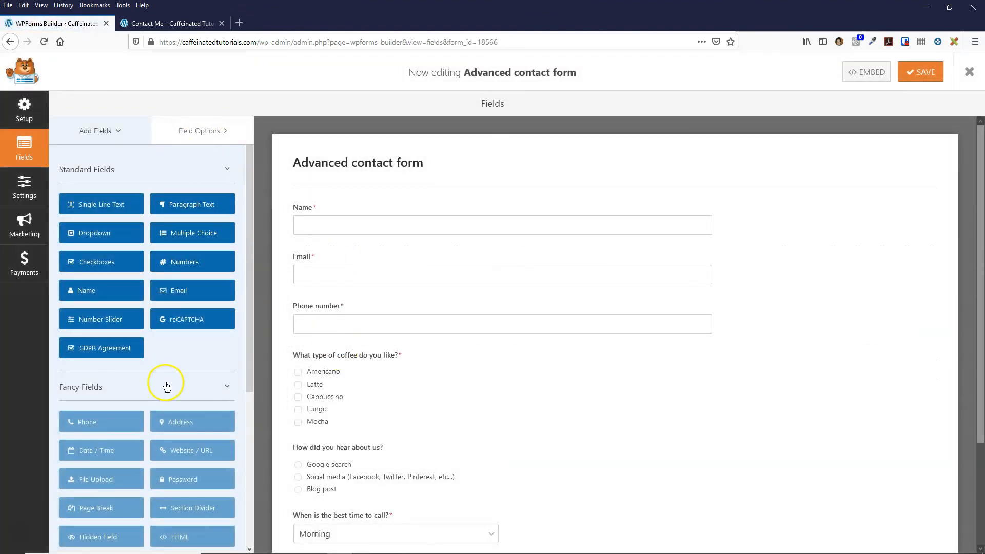
- Enable Google Checkbox v2 reCAPTCHA on the Advanced contact form and save the form
left_click(186, 322)
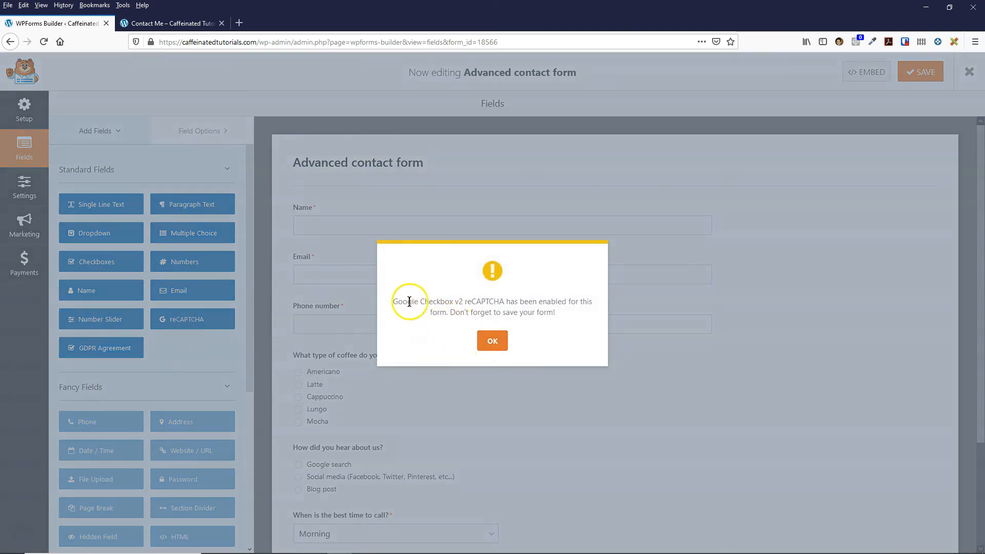
left_click(493, 340)
scroll(534, 330, "down", 2)
scroll(821, 252, "up", 2)
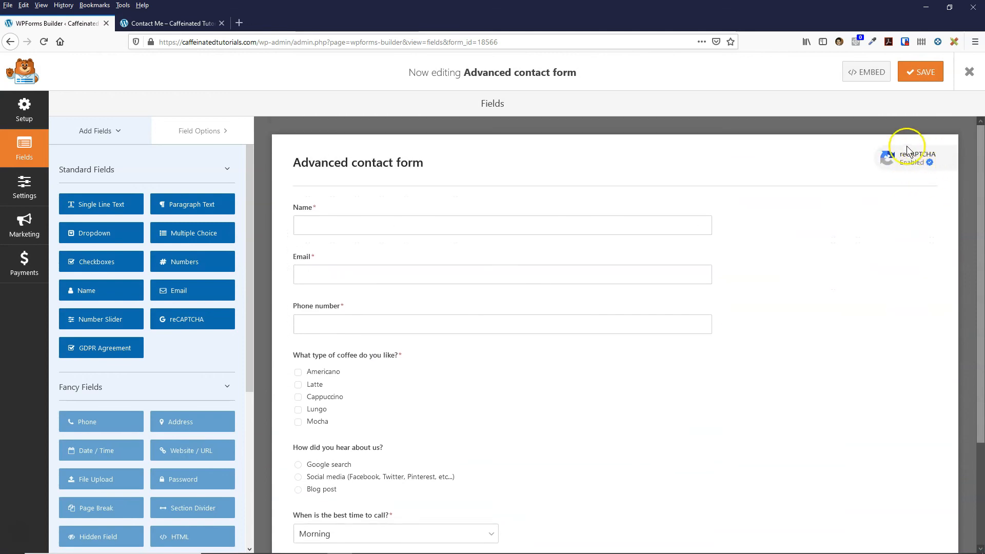
scroll(764, 327, "down", 3)
scroll(749, 331, "up", 3)
left_click(924, 71)
- Reload the live Contact Me page and review the whole form, from the Name field to the reCAPTCHA checkbox and Submit button
left_click(169, 23)
right_click(104, 172)
left_click(163, 184)
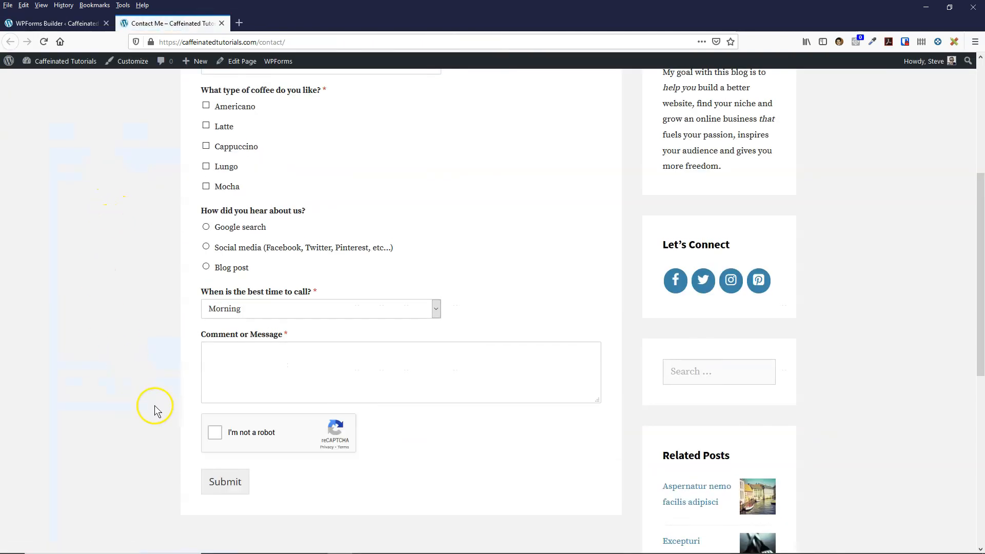
scroll(155, 406, "down", 3)
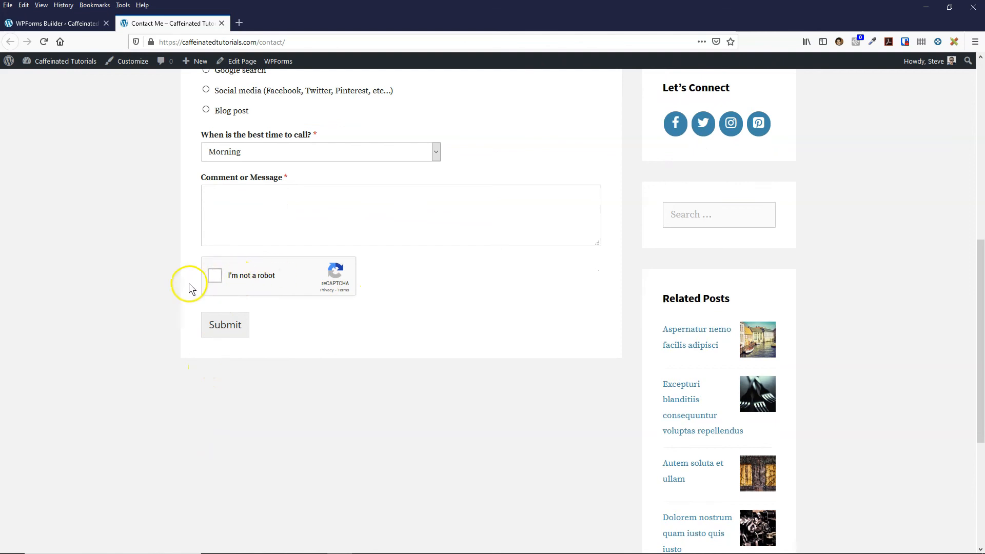
scroll(315, 356, "up", 2)
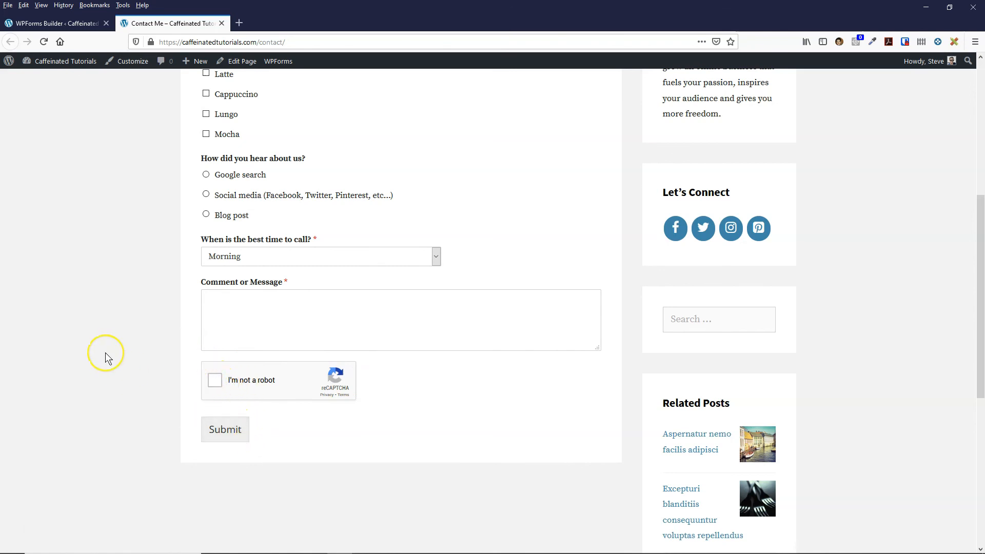
scroll(106, 353, "up", 6)
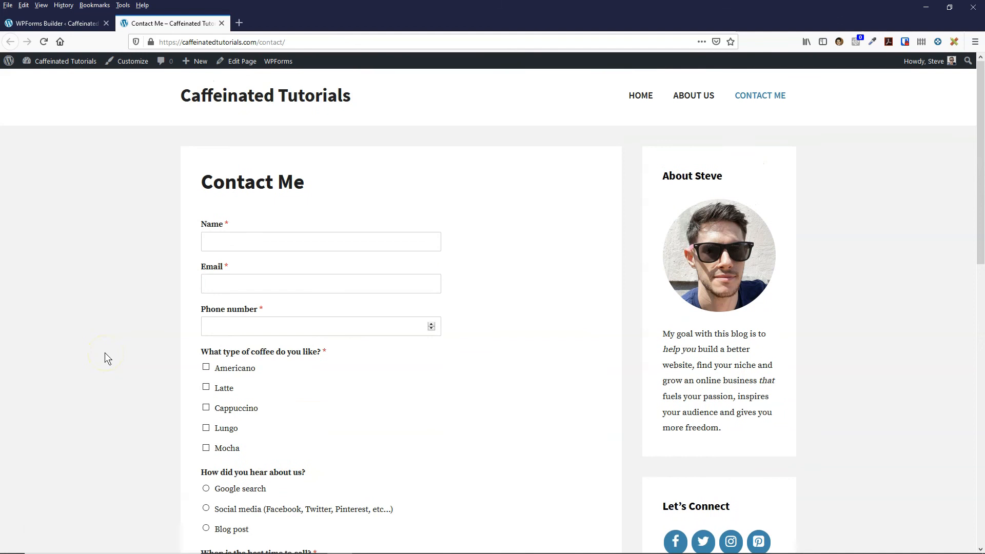
scroll(105, 353, "down", 7)
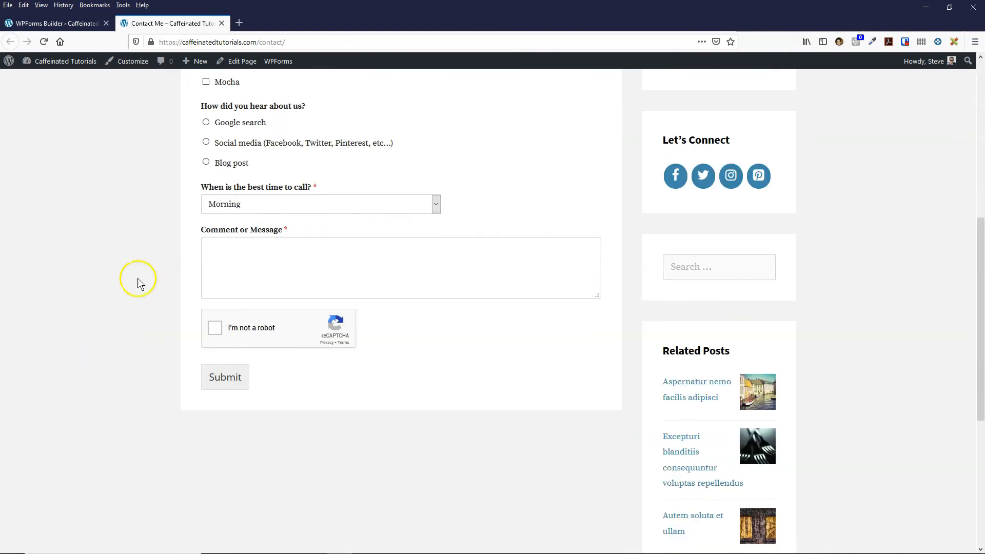
scroll(137, 282, "up", 7)
scroll(344, 266, "down", 2)
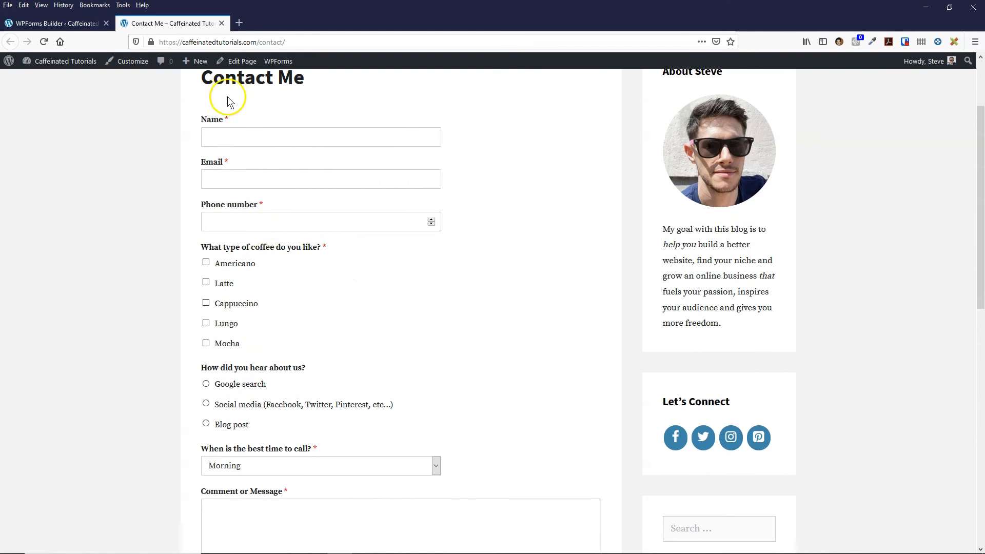
scroll(118, 266, "down", 4)
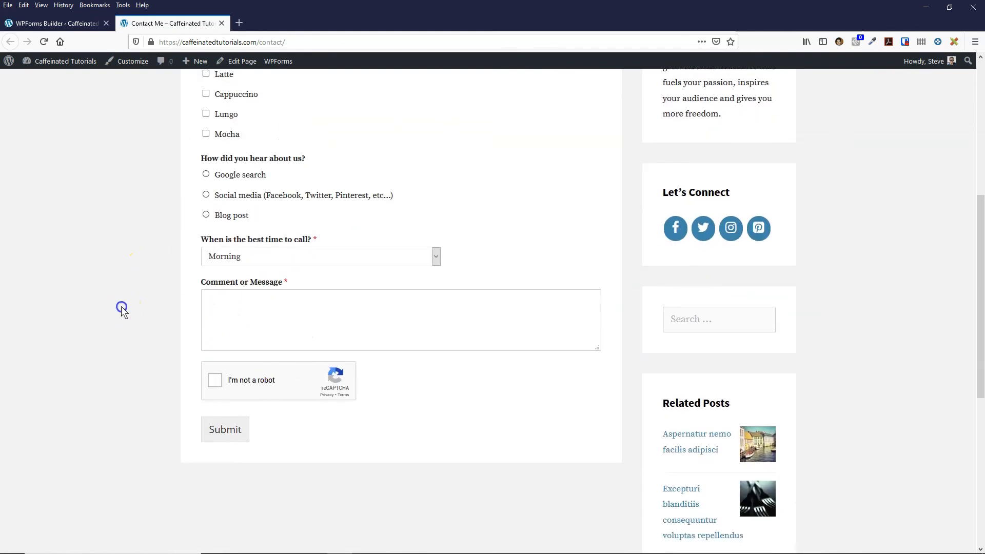
scroll(123, 310, "up", 5)
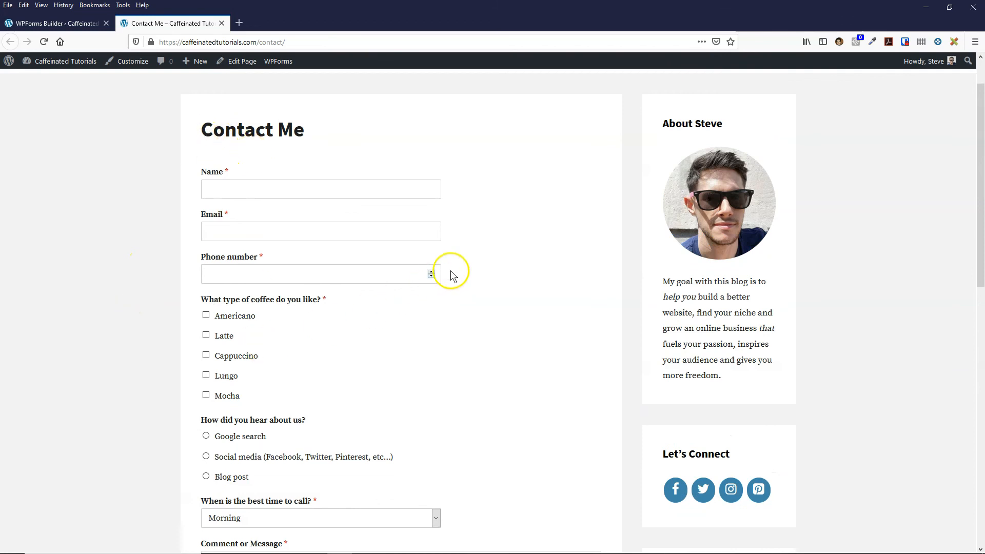
scroll(482, 322, "down", 4)
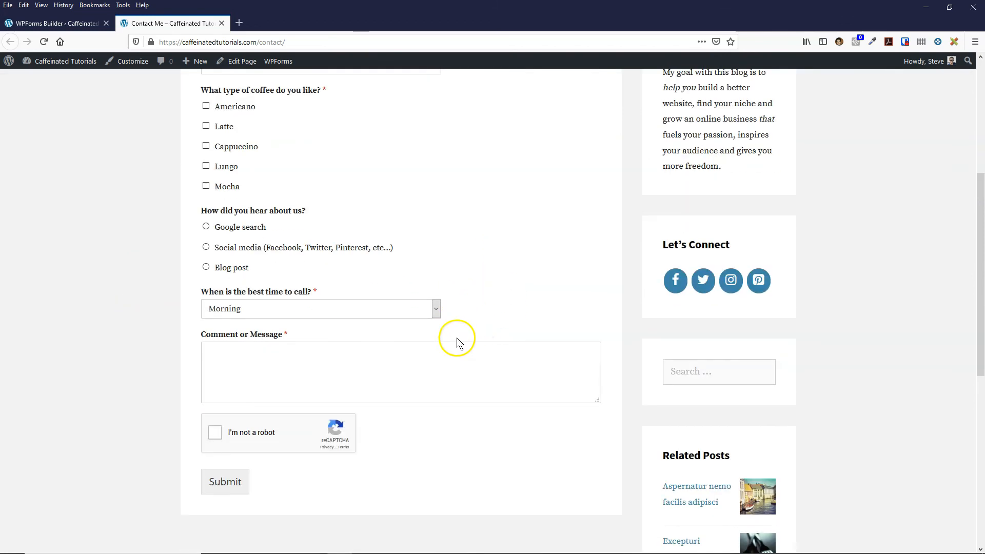
scroll(481, 331, "up", 2)
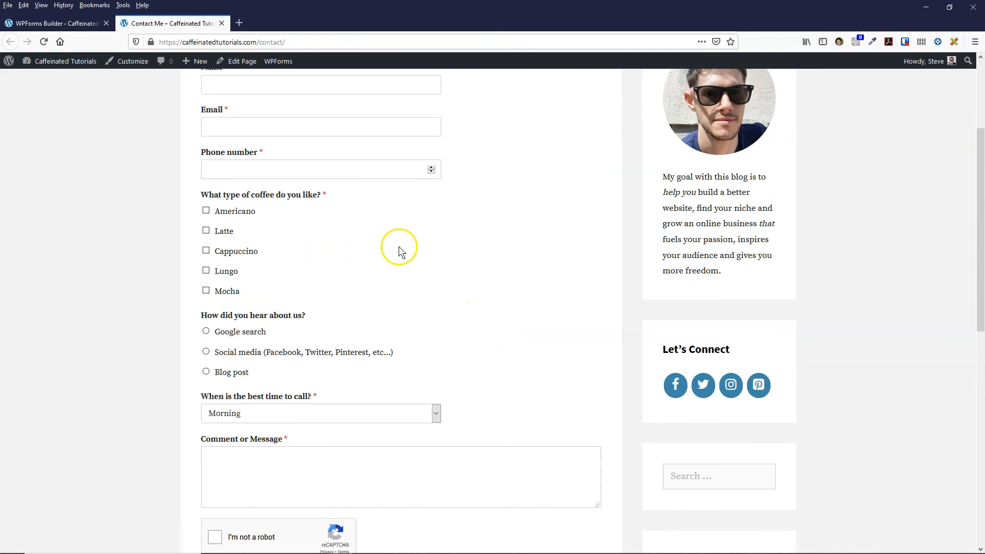
scroll(429, 287, "down", 1)
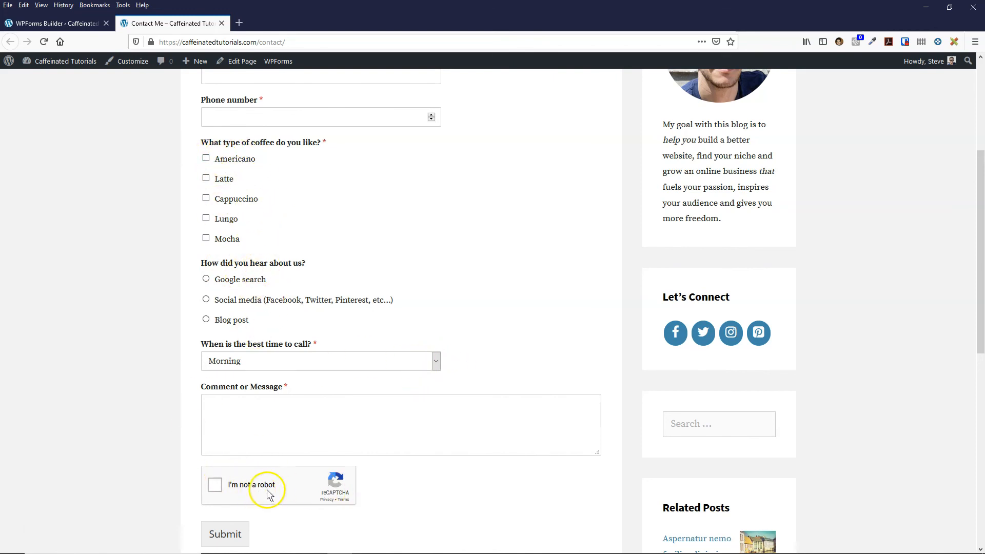
scroll(427, 313, "up", 5)
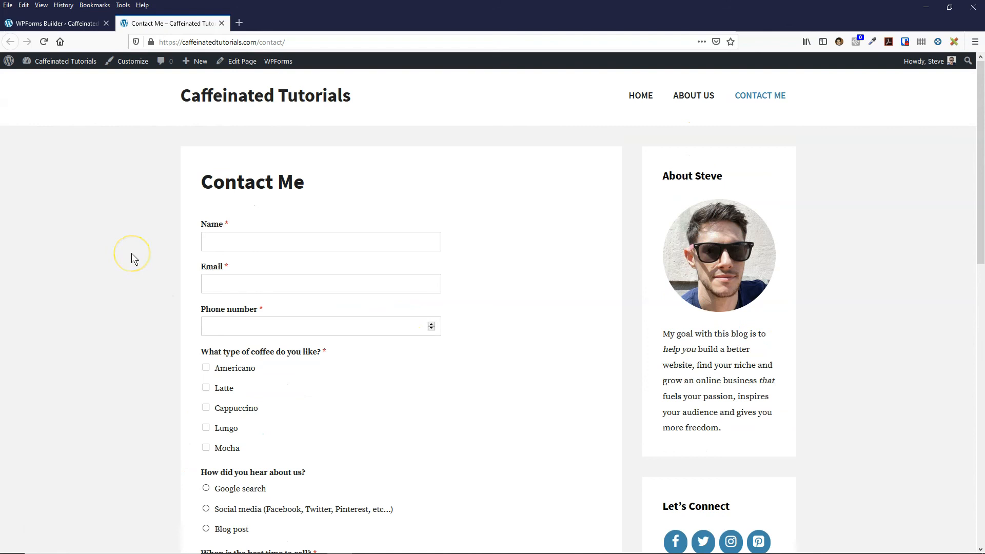